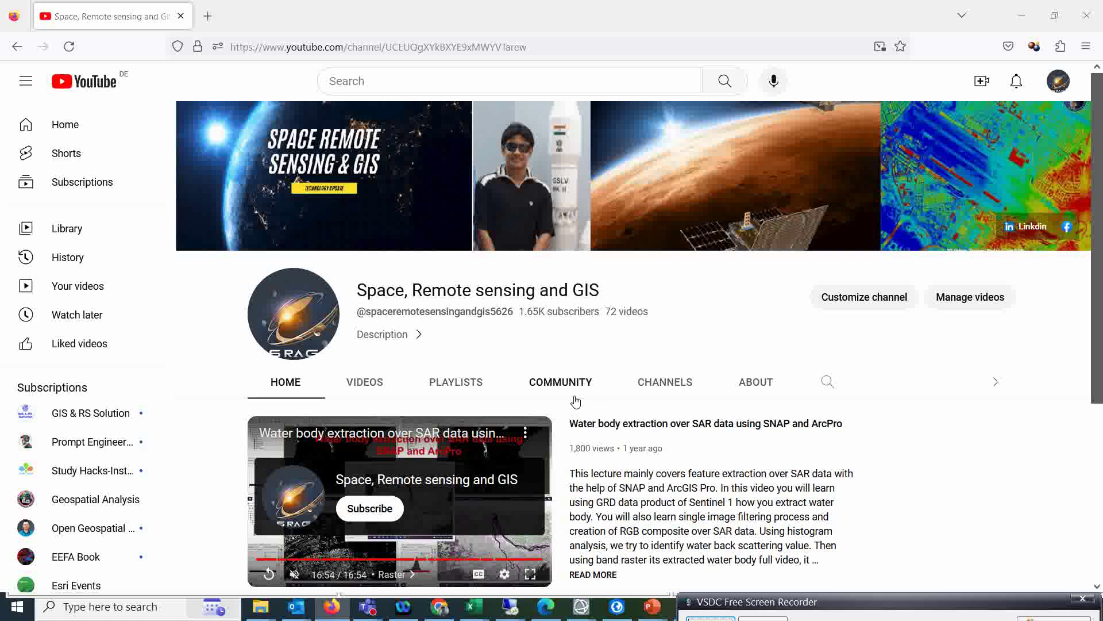
Step: Switch from the YouTube channel page to the Chrome window showing a new Google tab
left_click(438, 607)
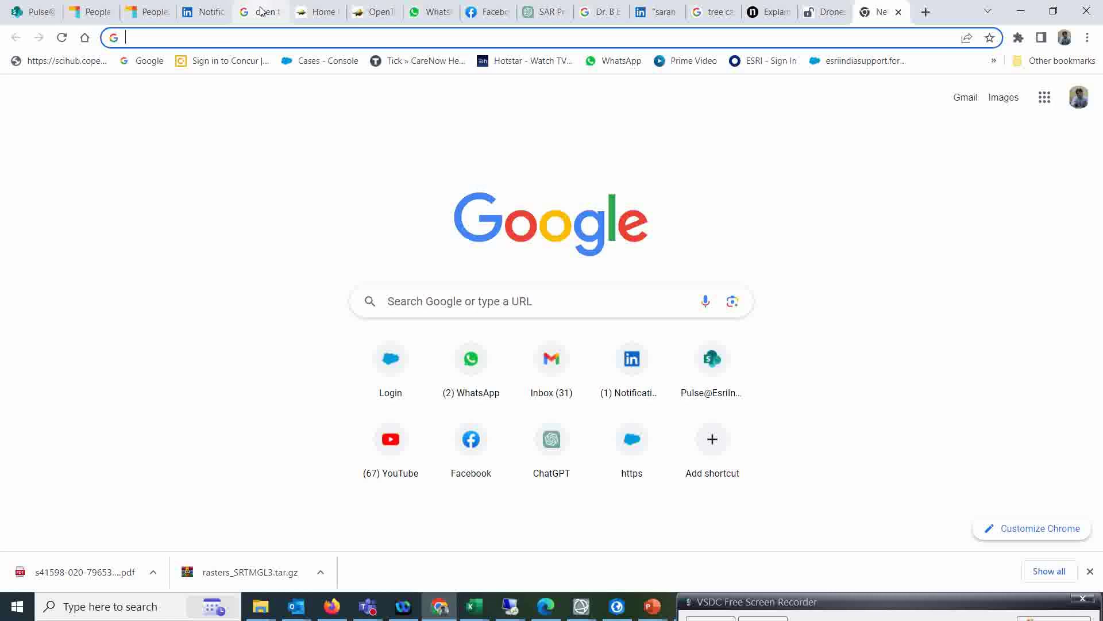
Step: Search Google for 'open topography' and open the OpenTopography Data Catalog result in a new tab
left_click(473, 296)
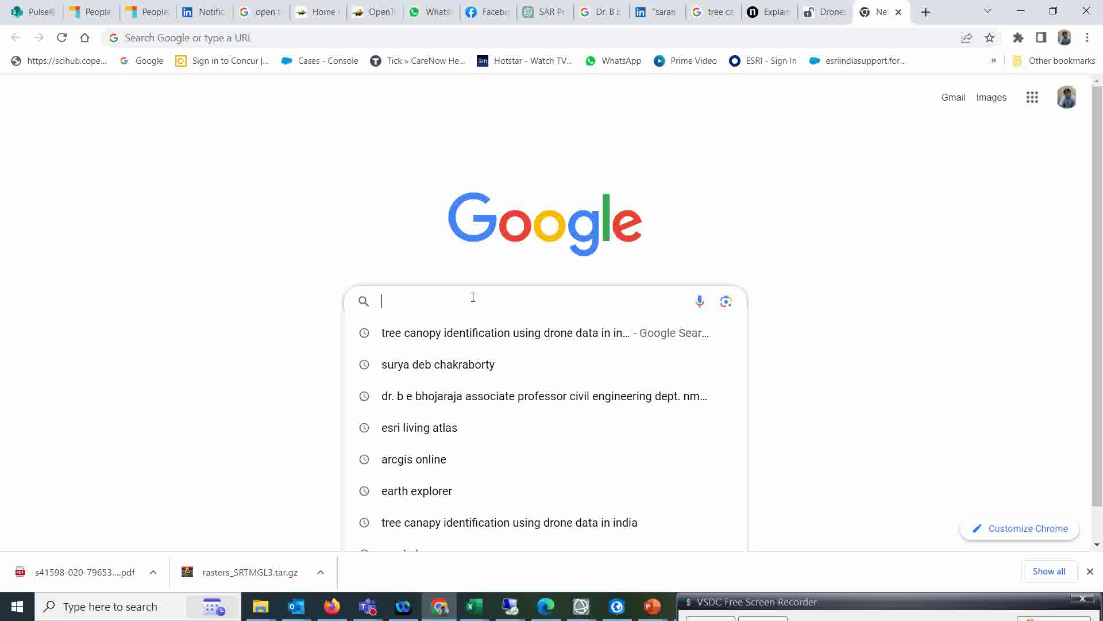
type("open")
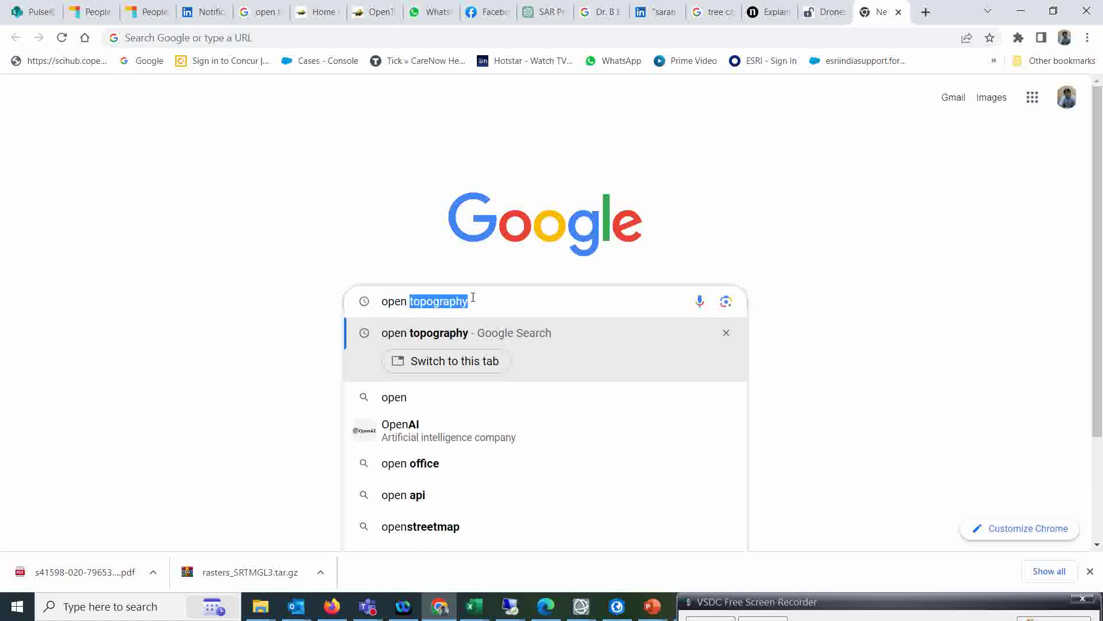
left_click(443, 337)
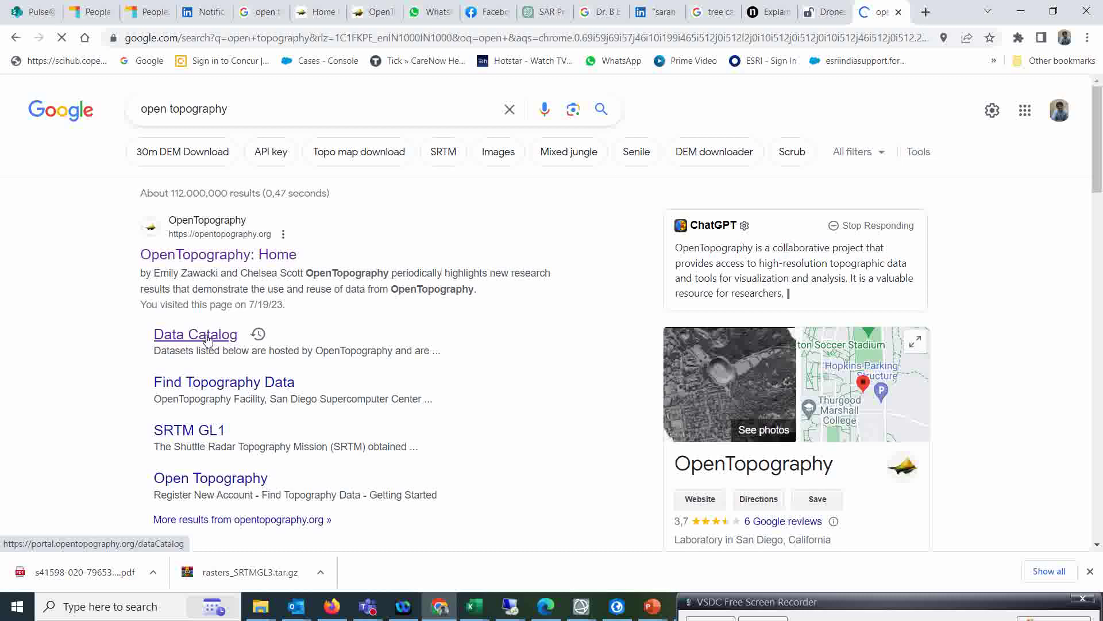
right_click(208, 339)
left_click(254, 348)
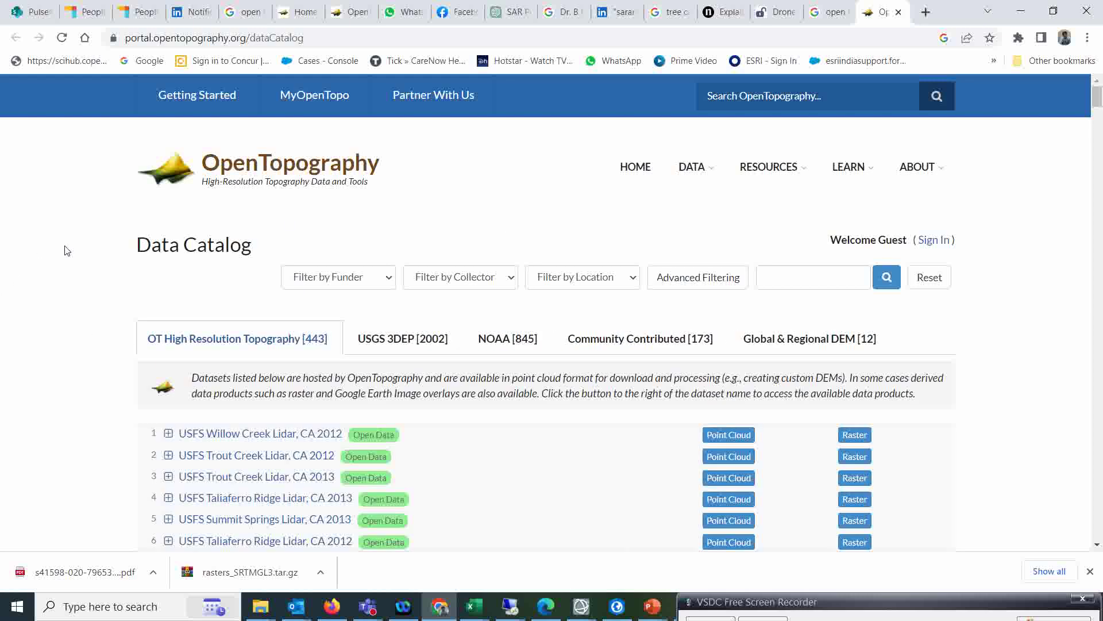
Step: List the Global & Regional DEM datasets, expand SRTM Global, and open its dataset page
scroll(68, 251, "down", 3)
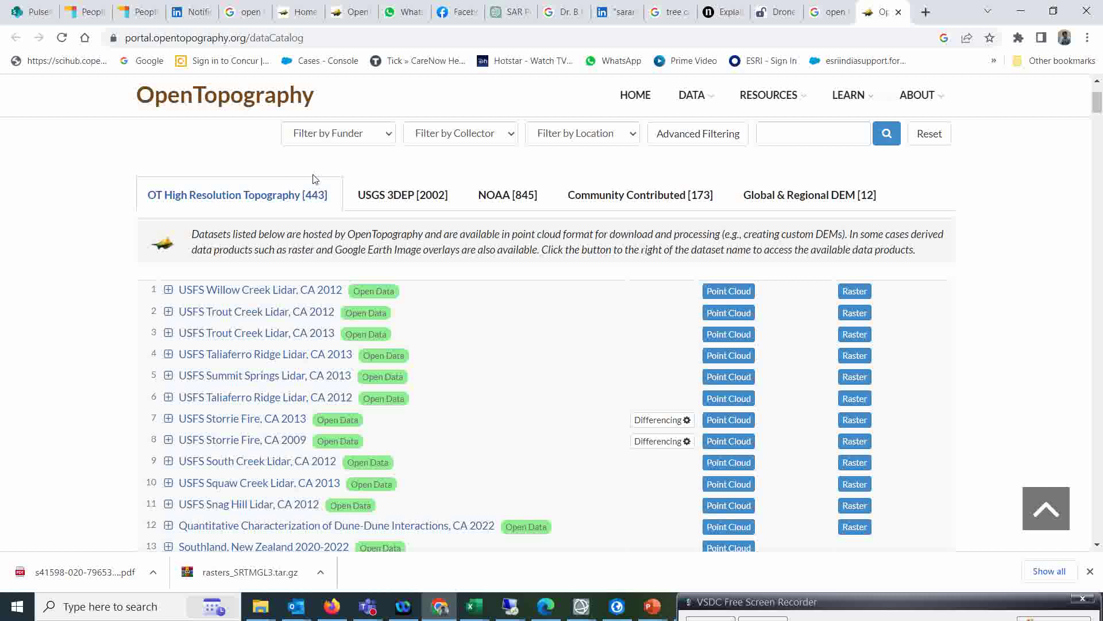
left_click(781, 197)
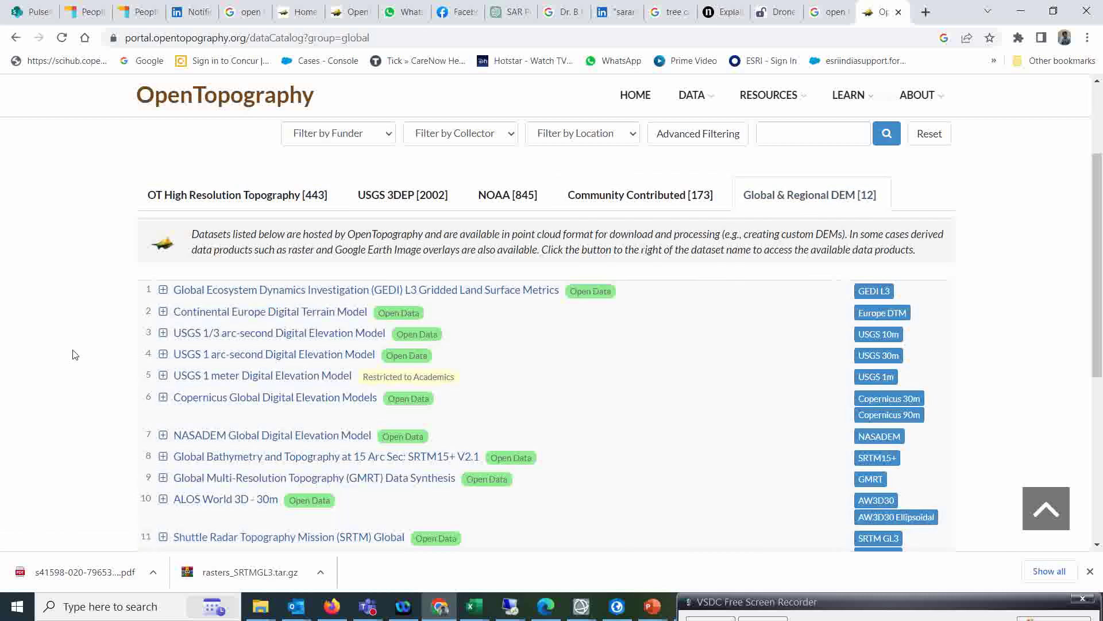
scroll(73, 355, "down", 3)
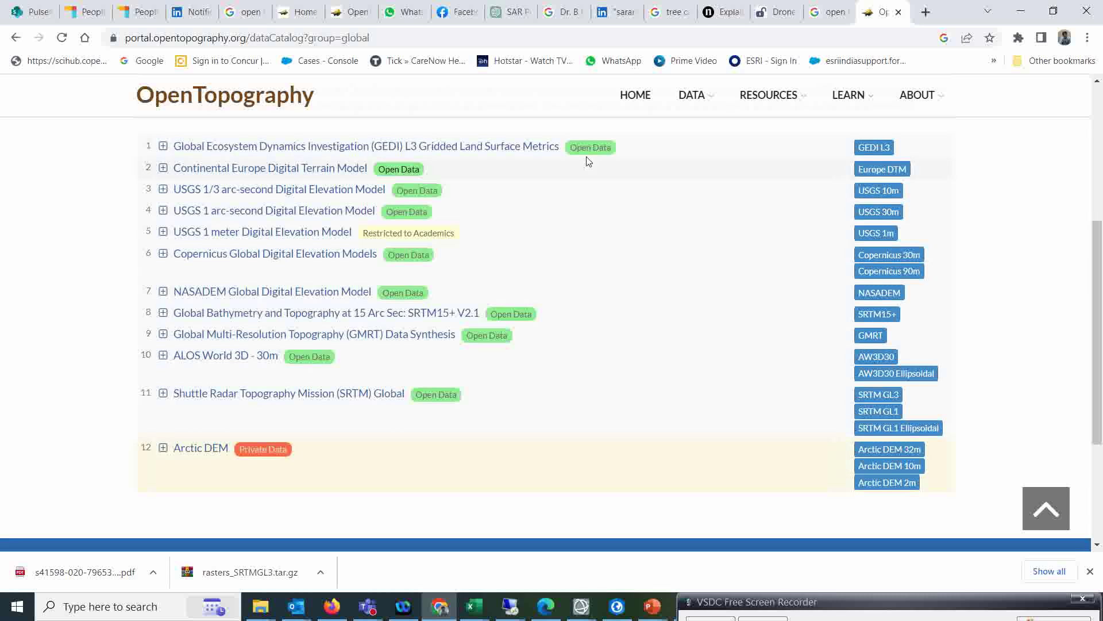
scroll(831, 193, "up", 3)
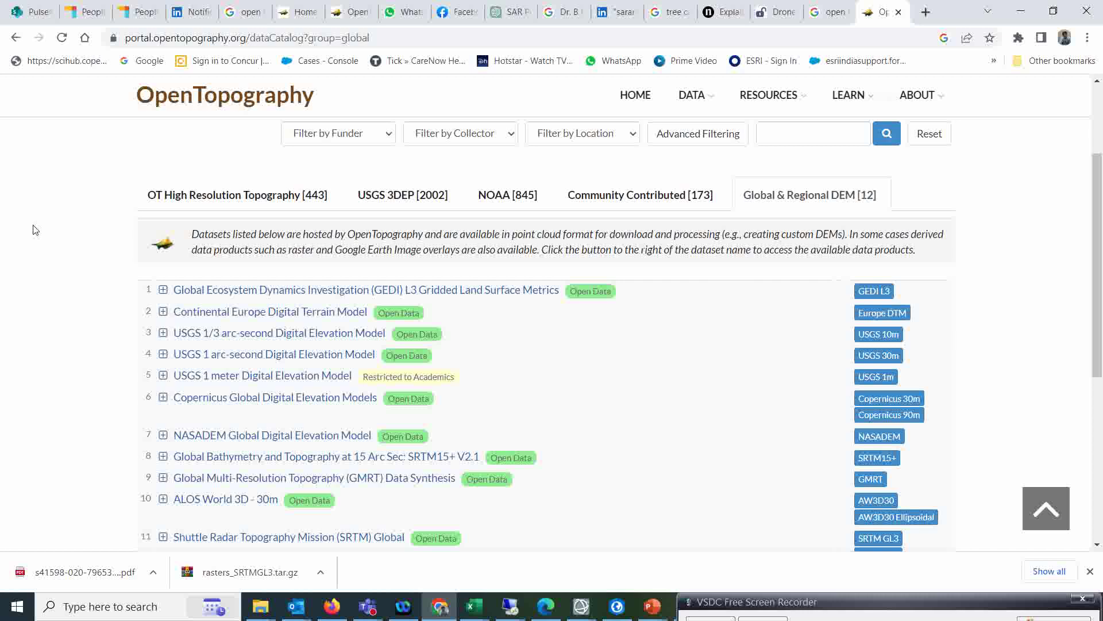
scroll(35, 230, "down", 3)
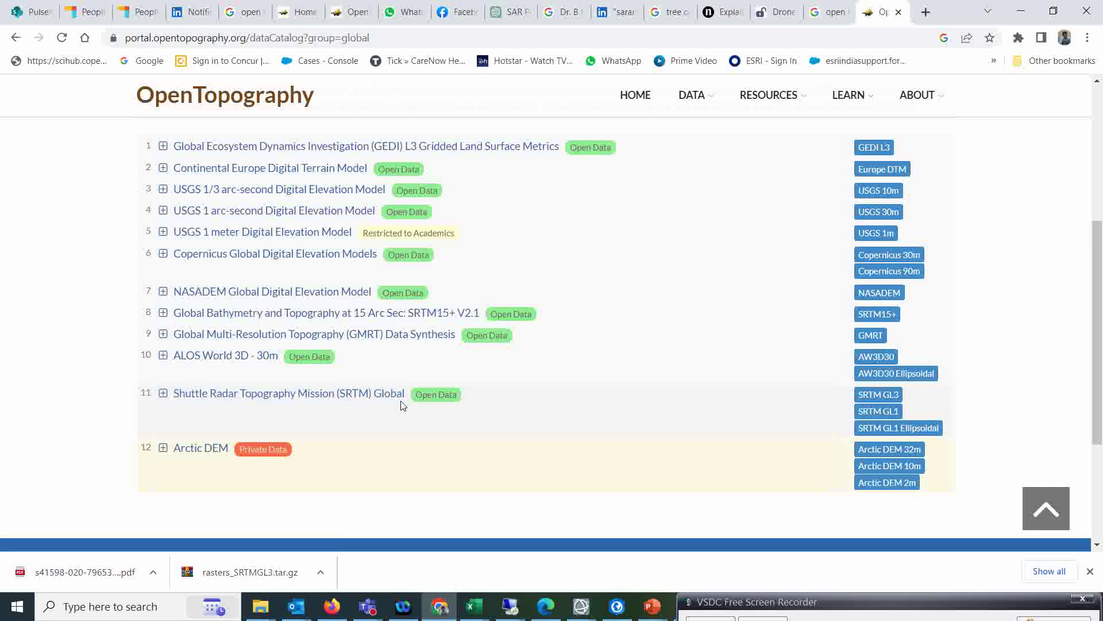
left_click(163, 401)
scroll(56, 335, "down", 1)
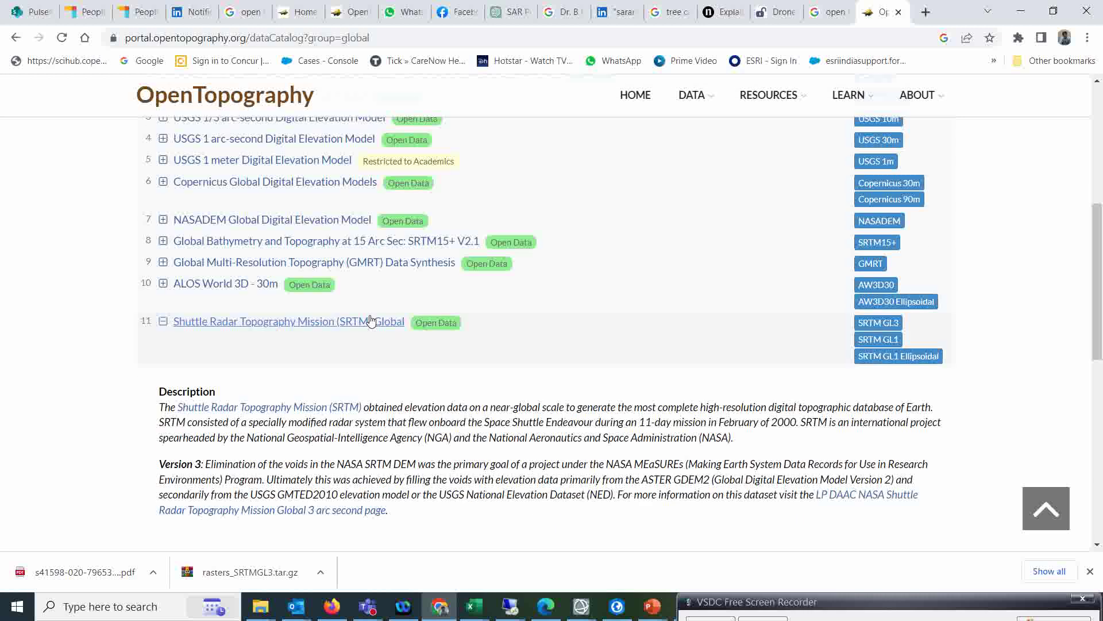
left_click(327, 326)
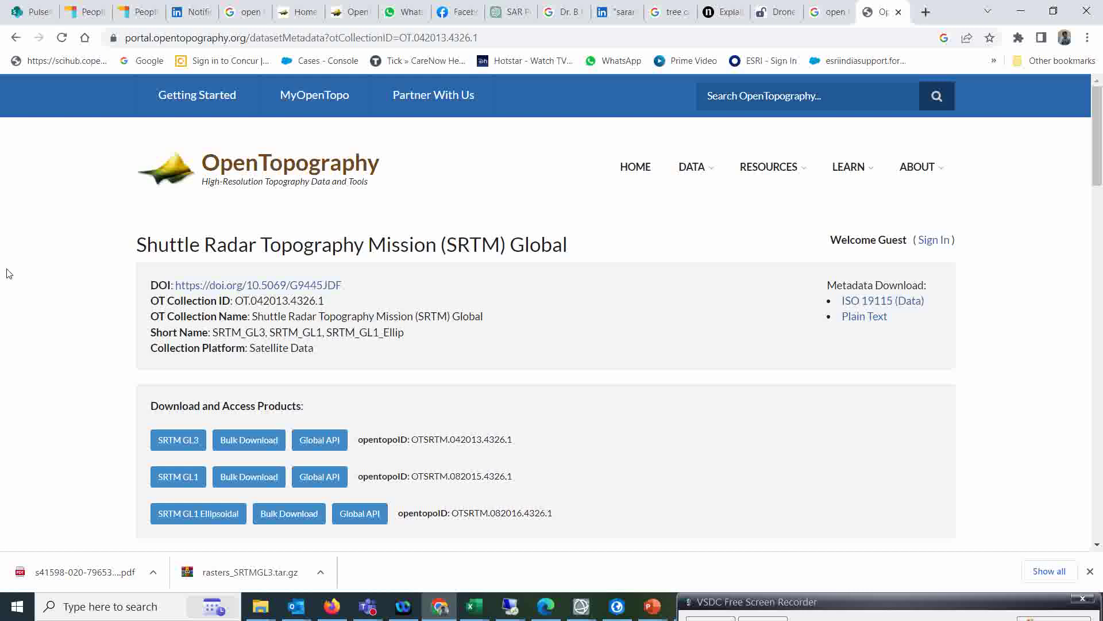
Step: Scroll through the SRTM Global metadata, then return to the GL3, GL1 and GL1 Ellipsoidal products
scroll(362, 330, "down", 3)
scroll(462, 331, "down", 11)
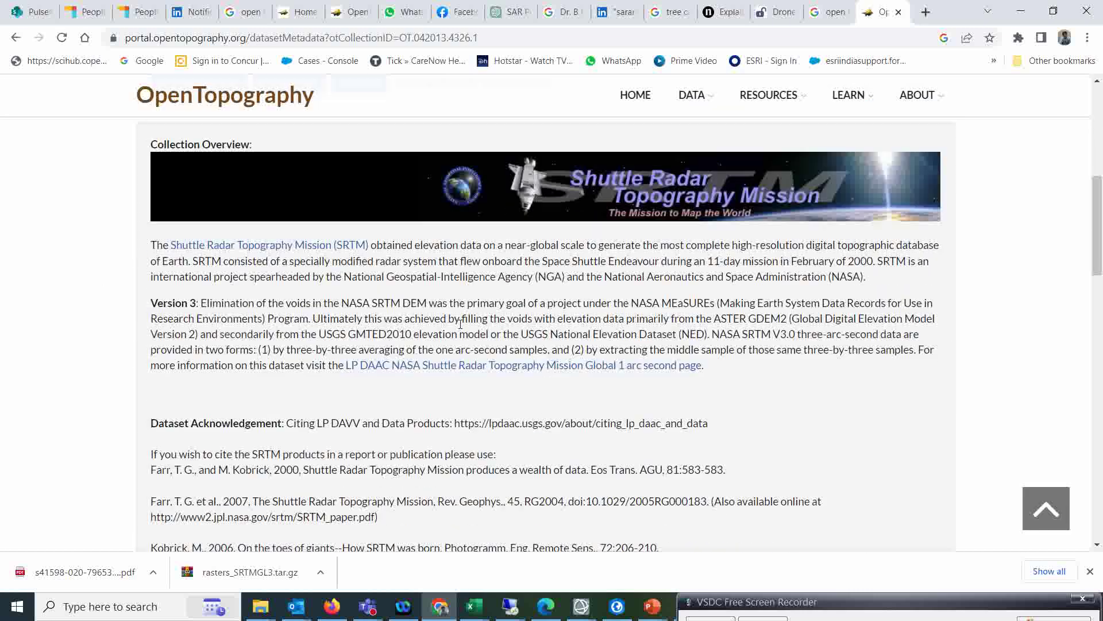
scroll(480, 371, "down", 5)
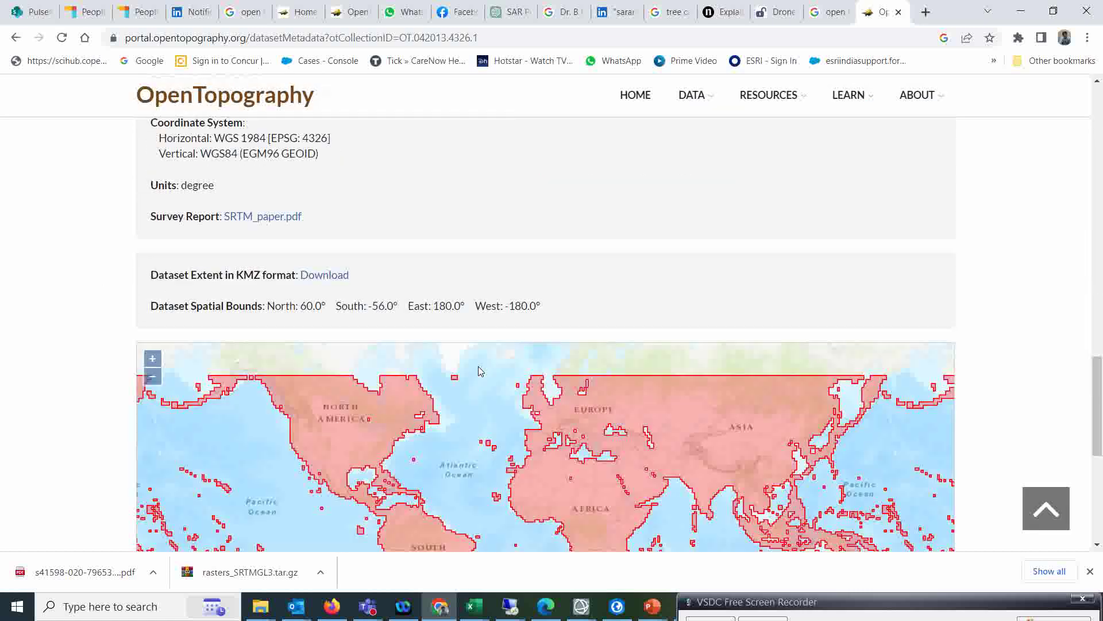
scroll(472, 369, "up", 6)
scroll(180, 272, "up", 3)
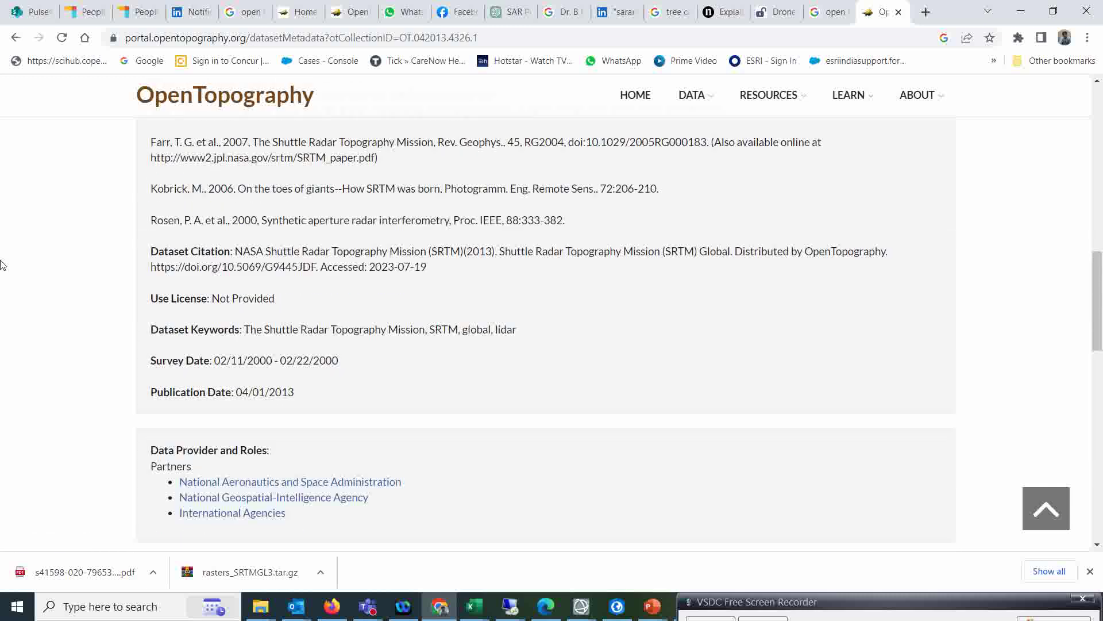
scroll(173, 285, "up", 1)
scroll(230, 279, "down", 7)
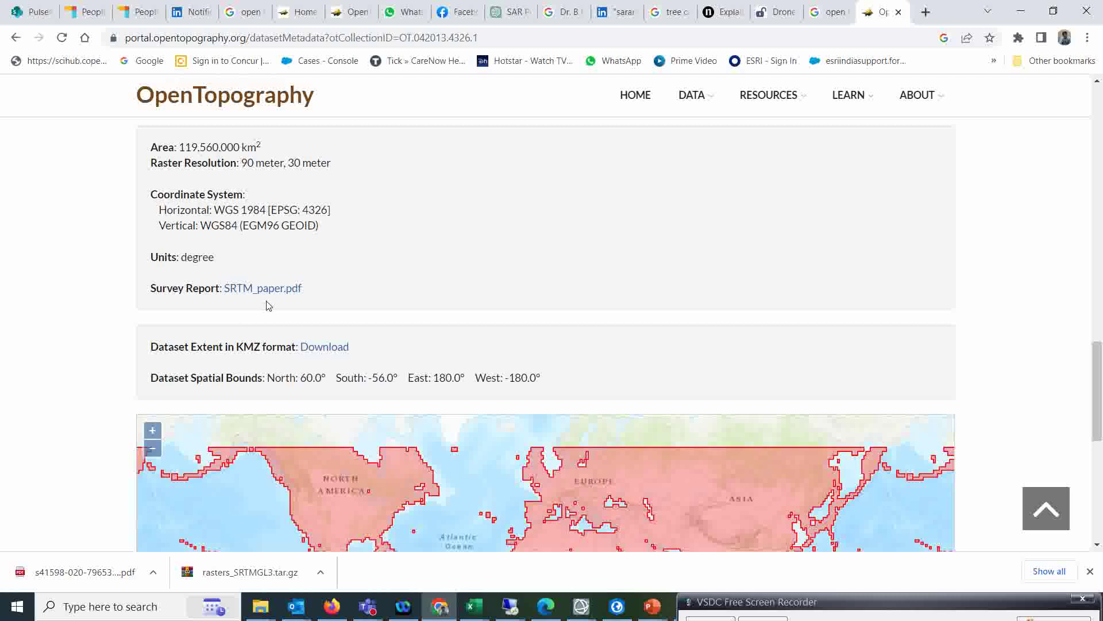
scroll(264, 313, "down", 5)
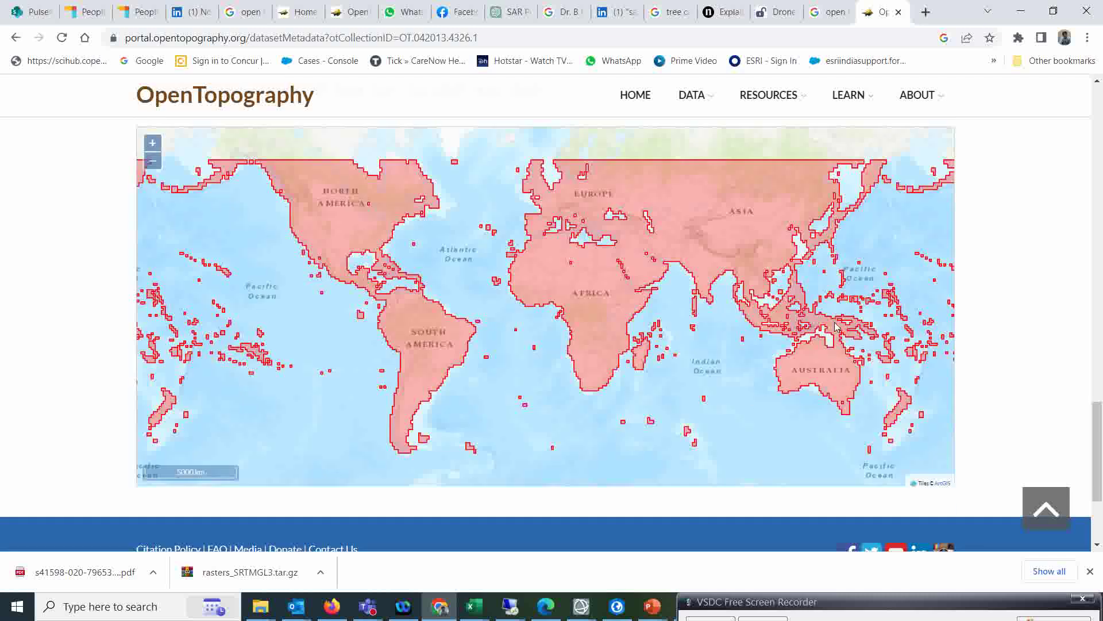
scroll(40, 299, "up", 14)
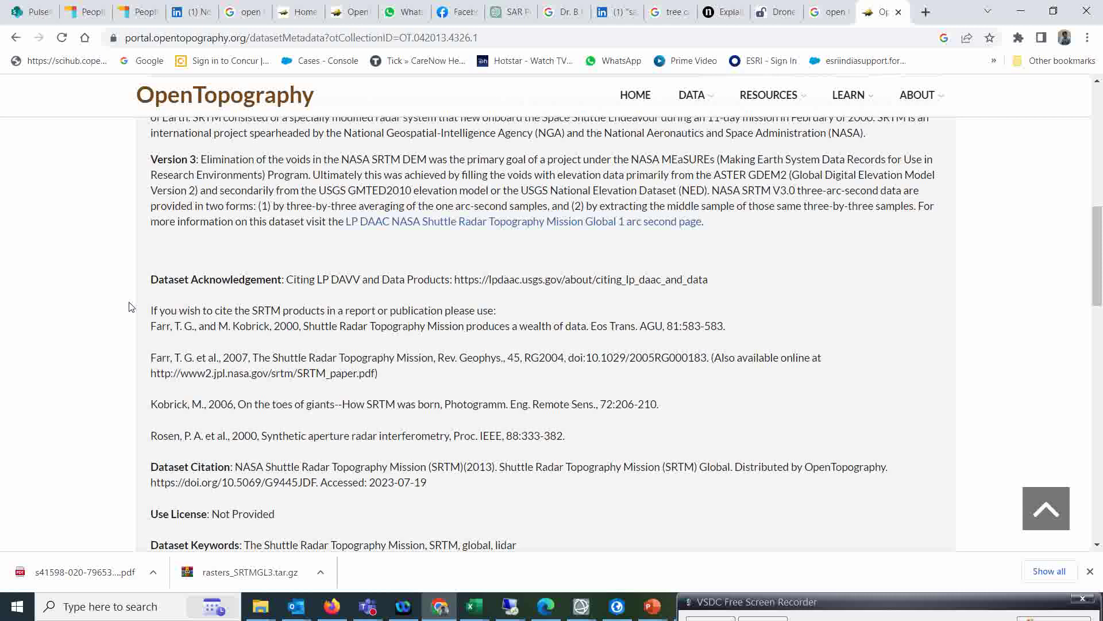
scroll(131, 305, "up", 3)
scroll(531, 305, "up", 1)
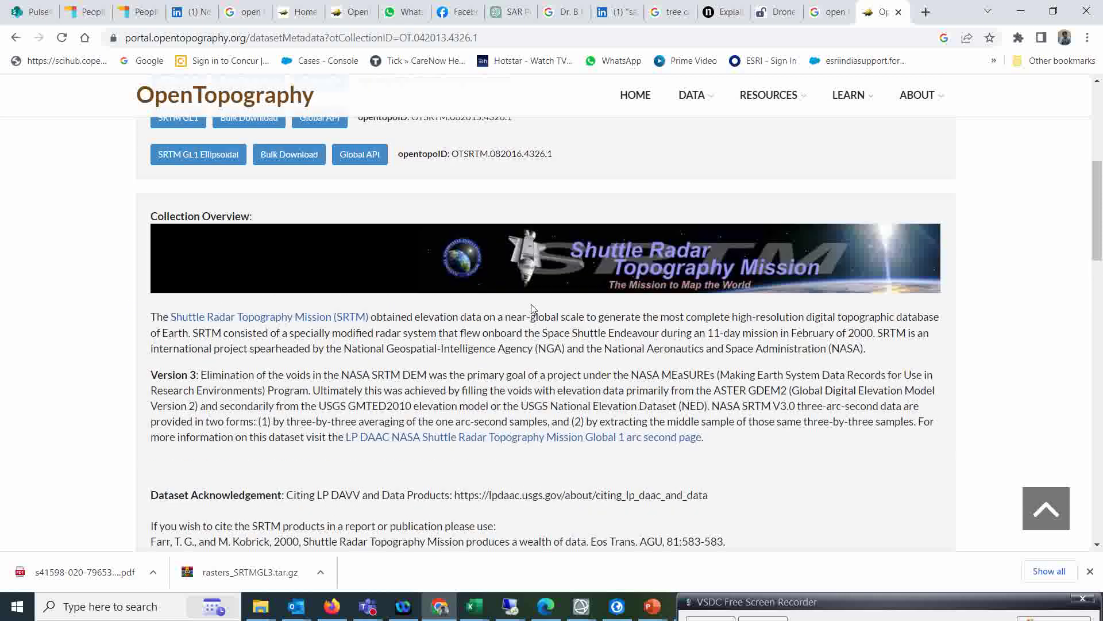
scroll(531, 304, "up", 2)
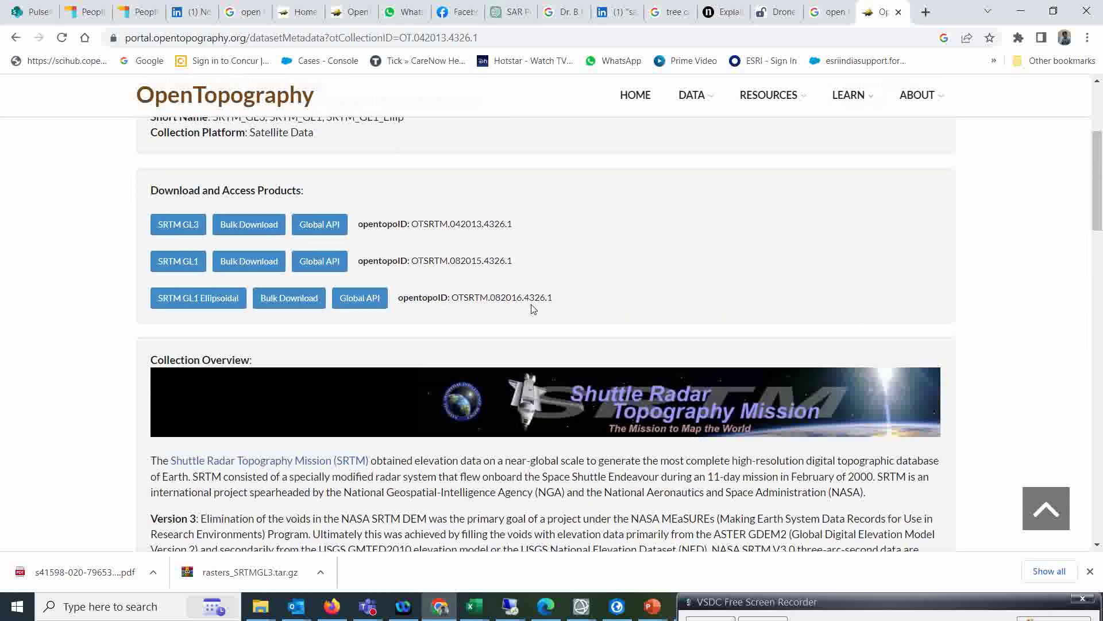
Step: Open the SRTM GL3 Global 90m page and pan its coverage map to centre on Bengaluru
left_click(177, 227)
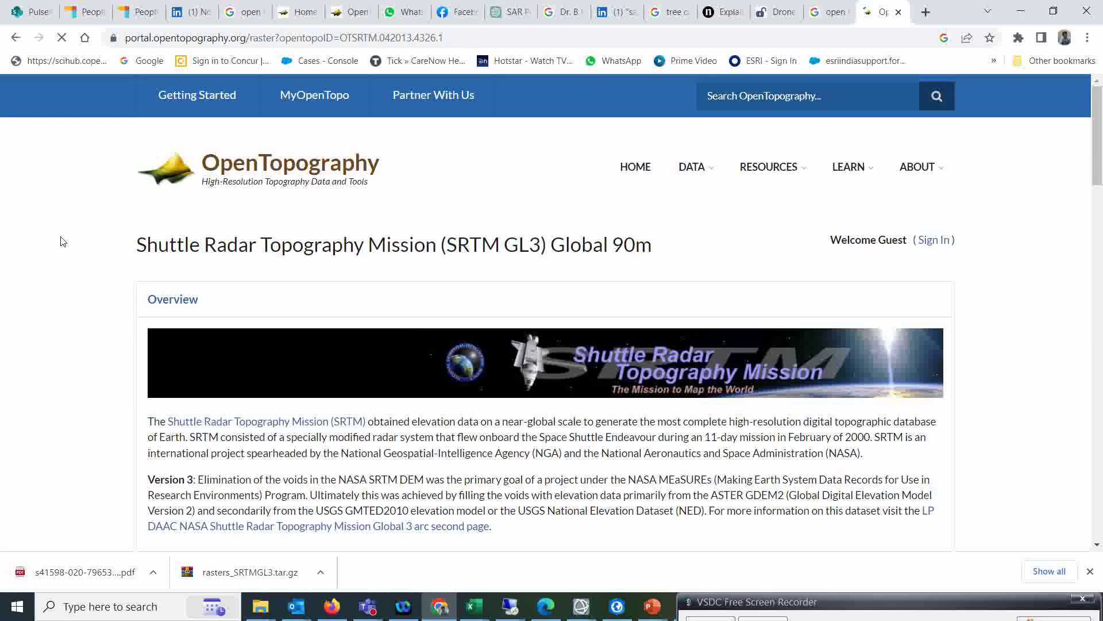
scroll(71, 315, "down", 4)
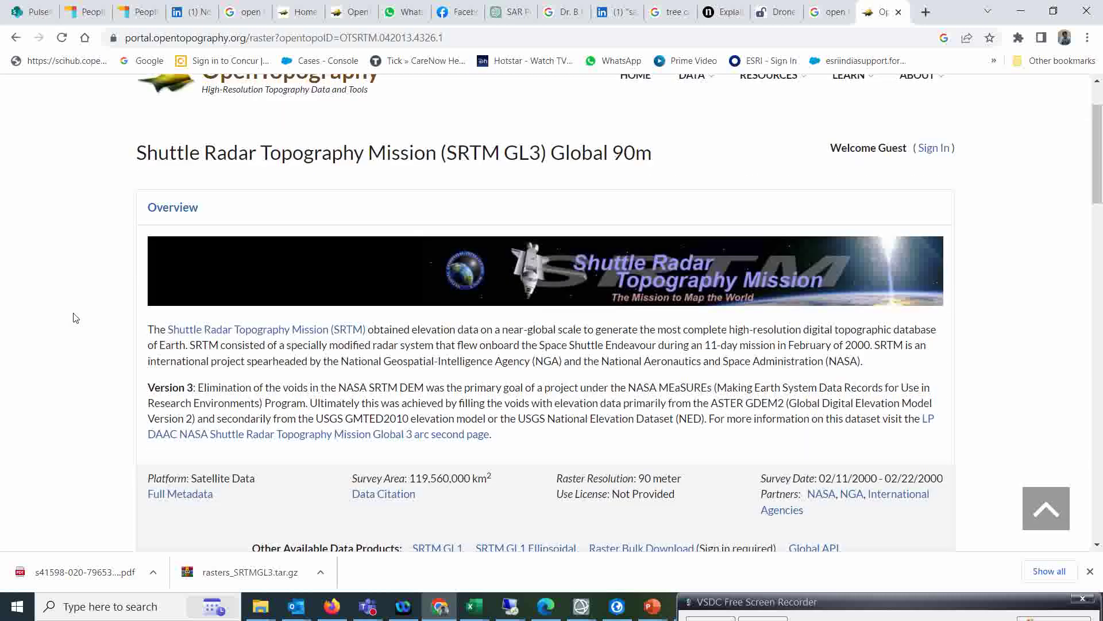
scroll(73, 318, "up", 4)
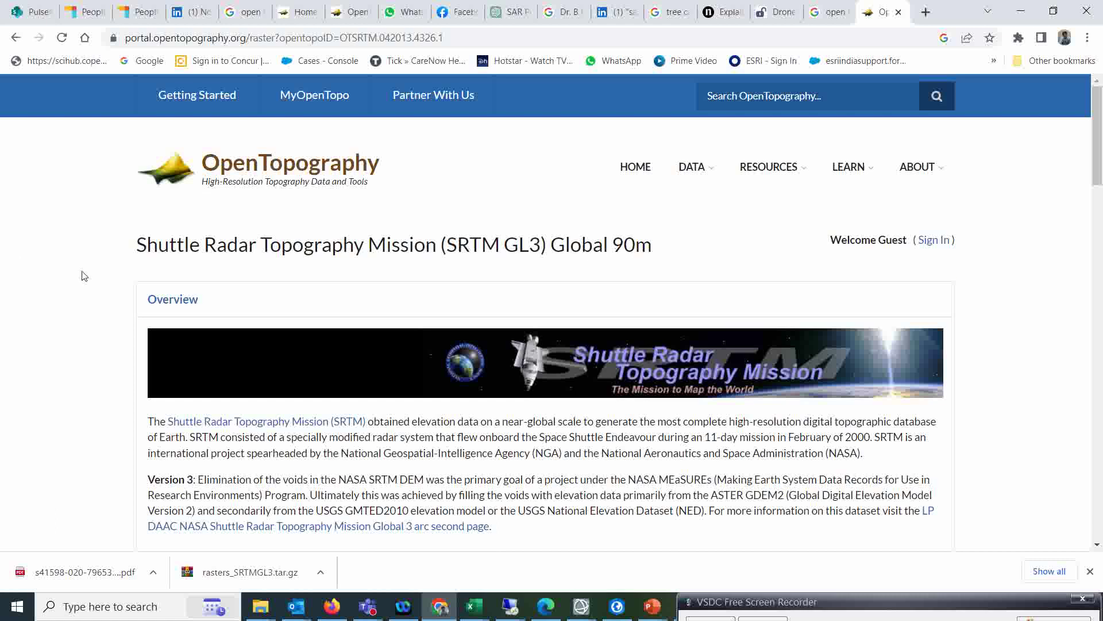
scroll(84, 276, "down", 1)
scroll(84, 276, "down", 8)
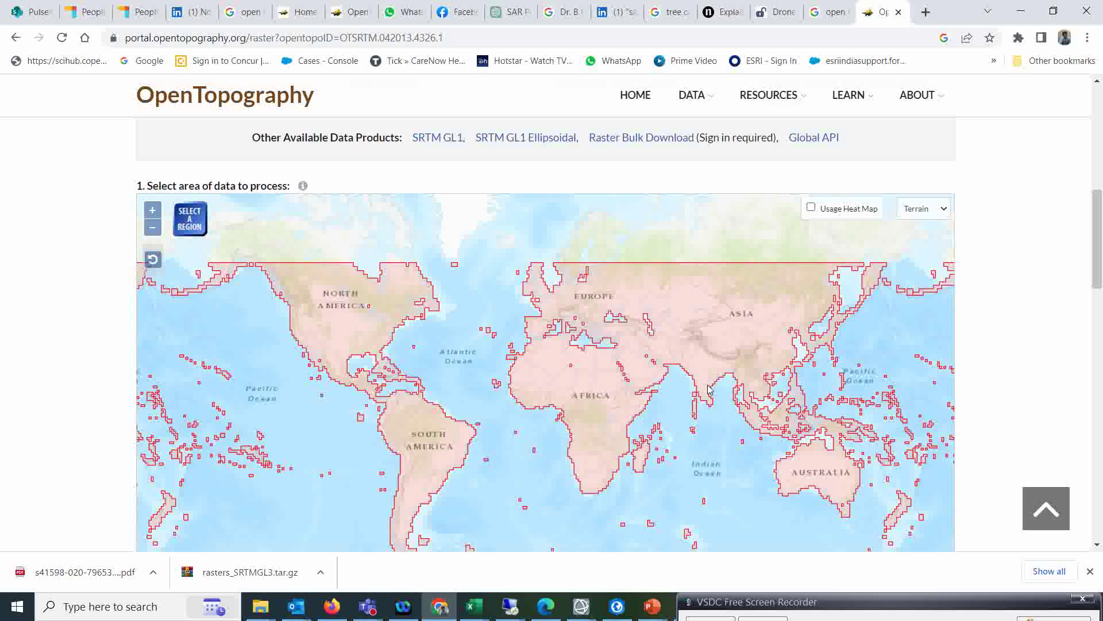
scroll(709, 390, "up", 2)
scroll(733, 388, "up", 2)
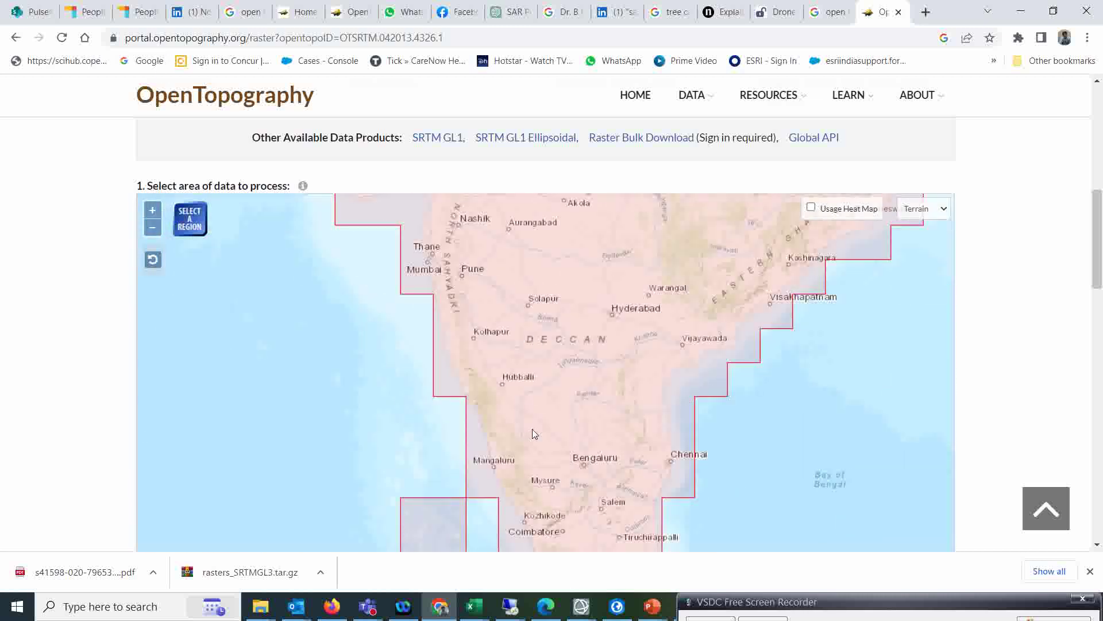
left_click_drag(534, 434, 508, 359)
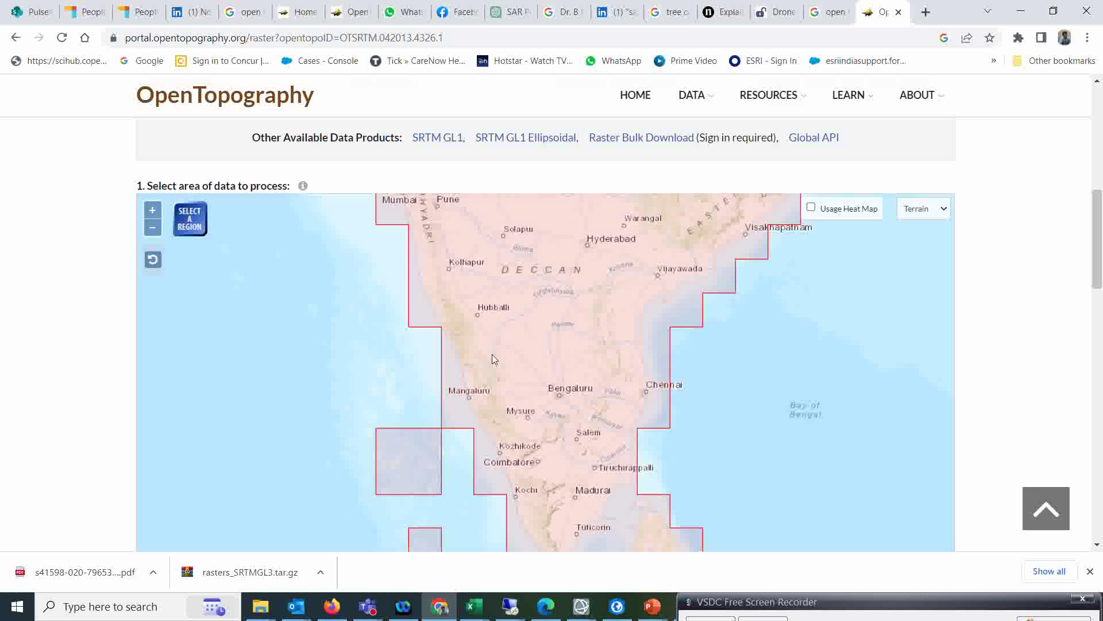
left_click(191, 227)
Step: Select a box around Bengaluru (longitude 75.32–79.57, latitude 11.76–14.50) and confirm GeoTiff output
left_click_drag(484, 343, 624, 435)
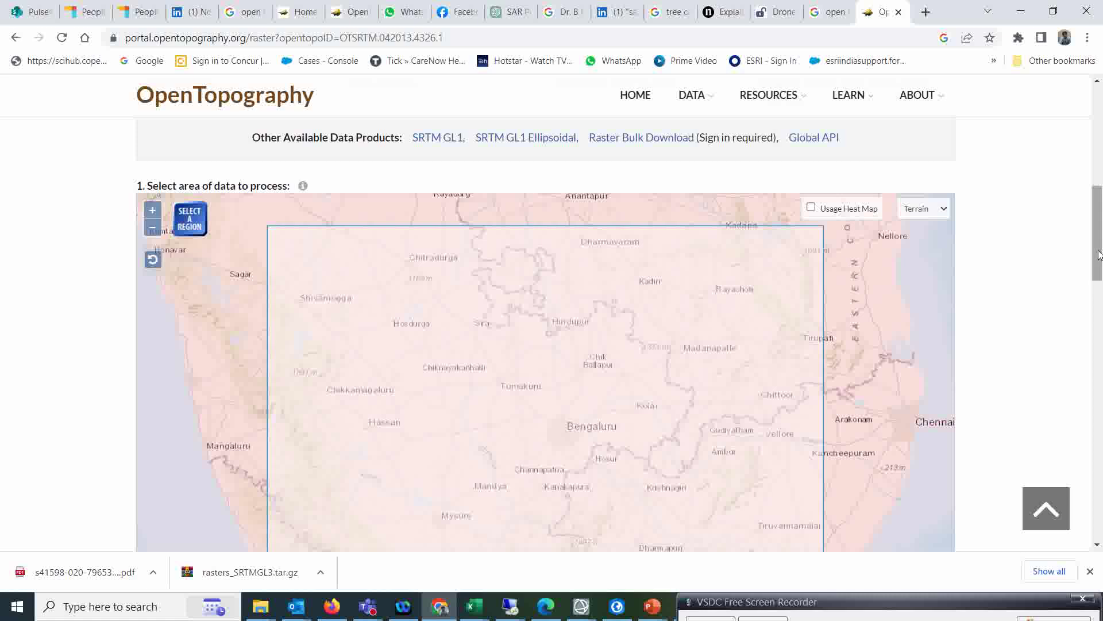
left_click_drag(1099, 254, 1098, 355)
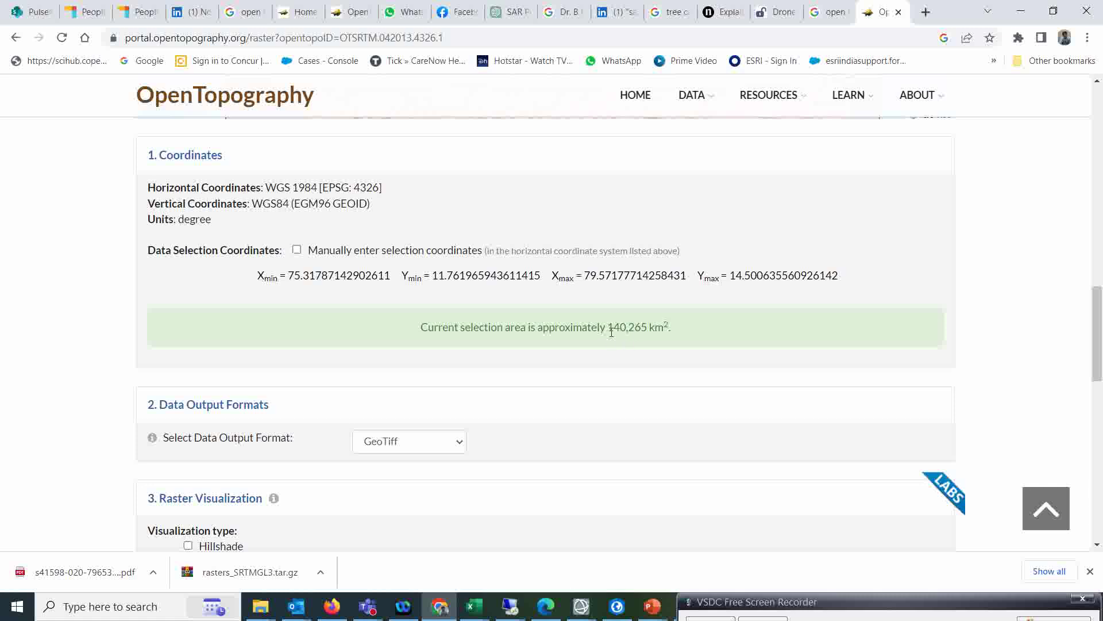
scroll(99, 307, "down", 2)
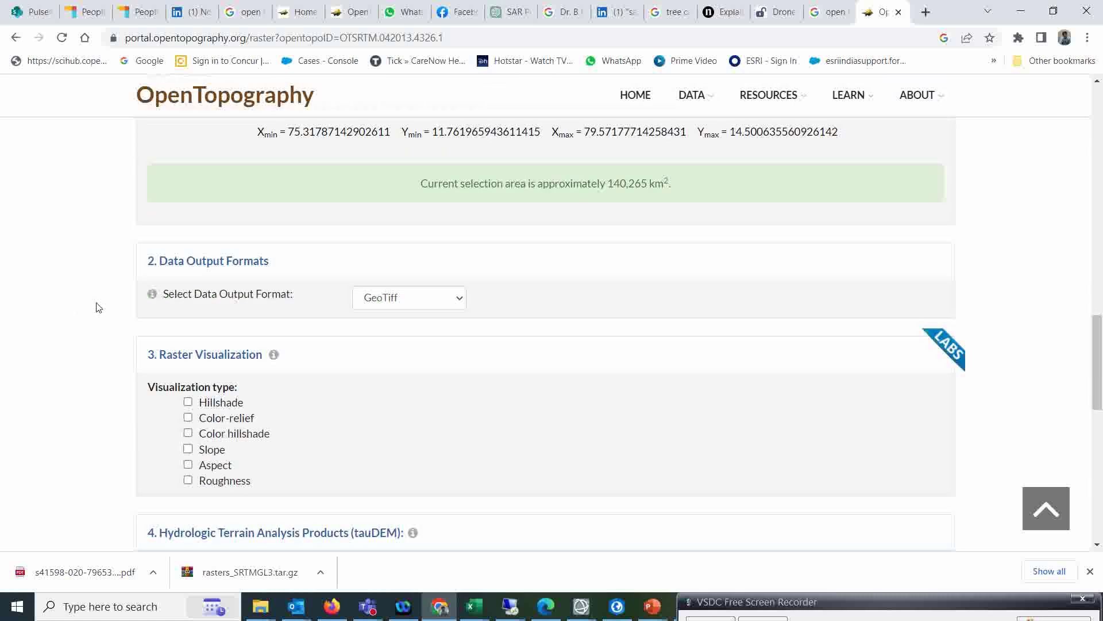
scroll(99, 308, "down", 1)
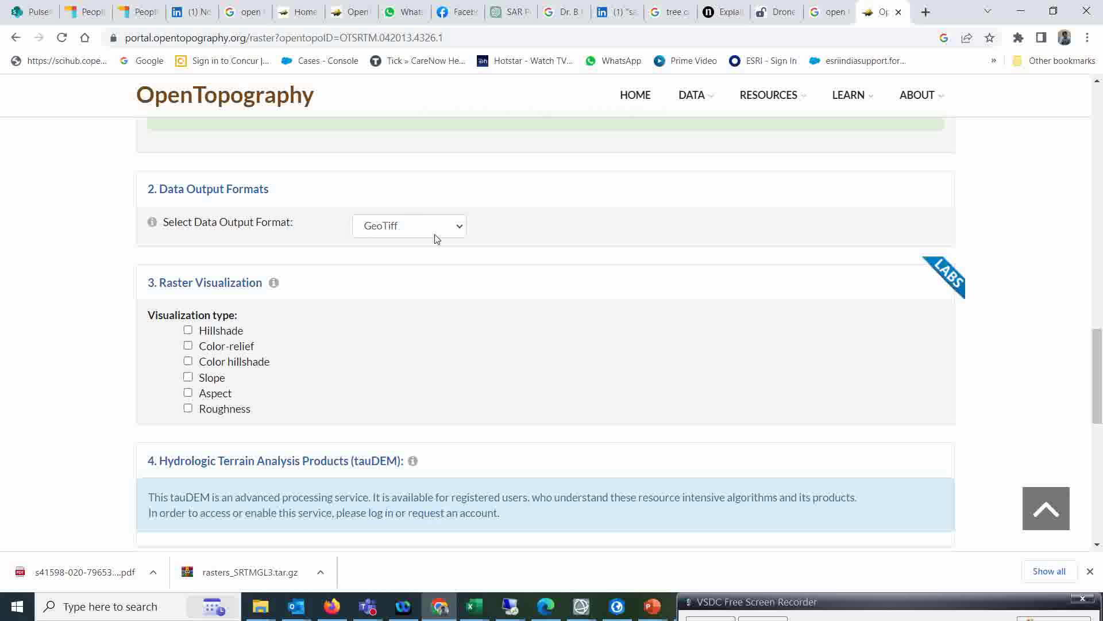
Step: Enter 'Remote sensing Scientist' as the job title
scroll(65, 308, "down", 3)
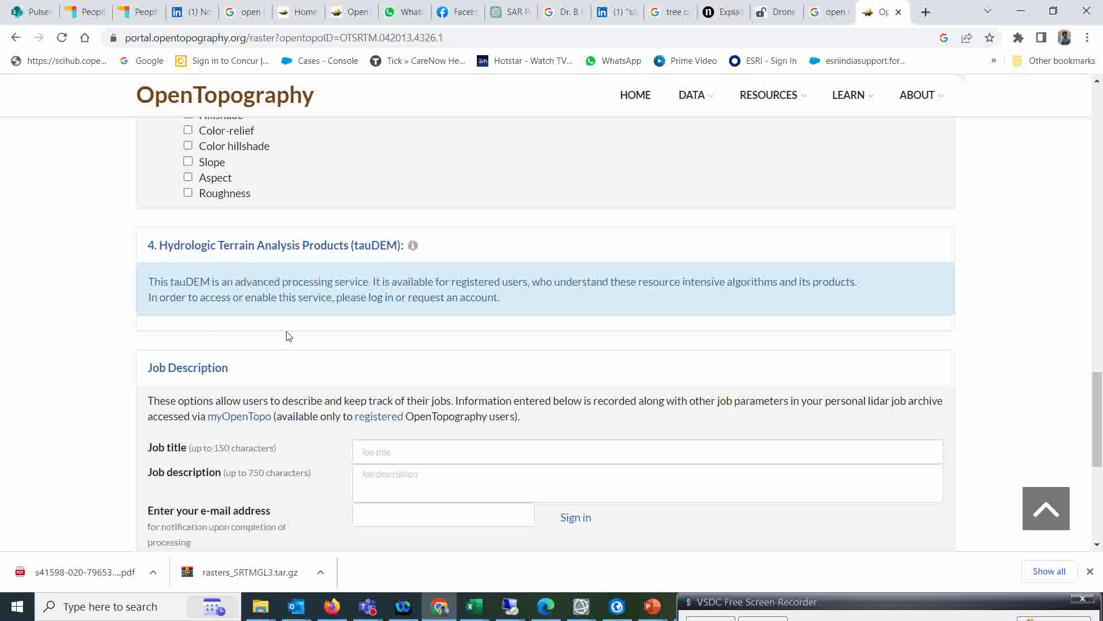
scroll(168, 265, "up", 1)
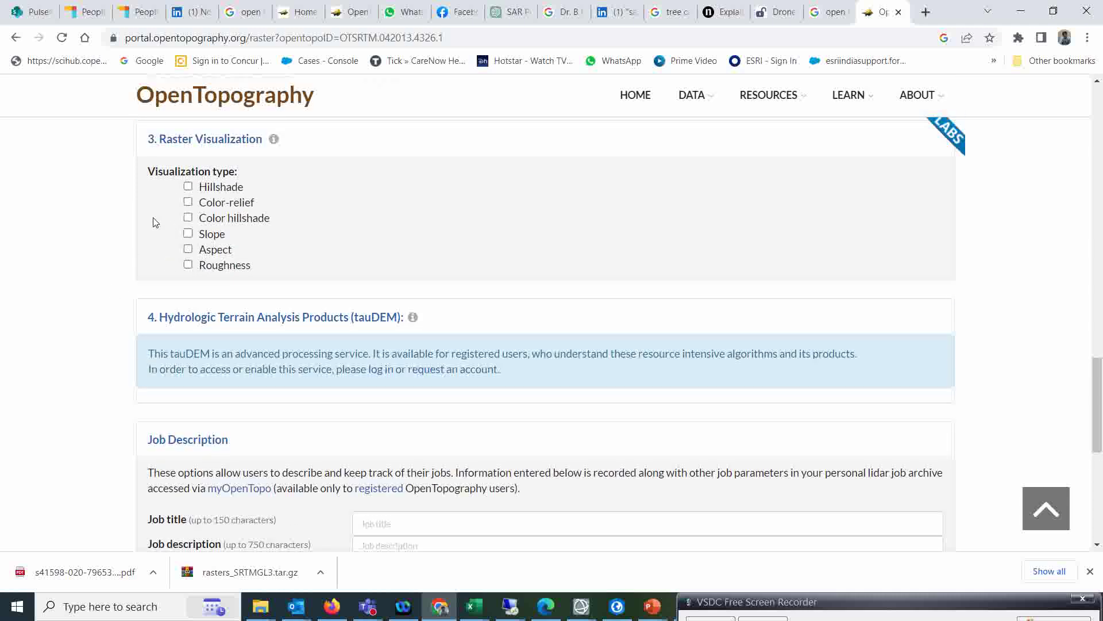
scroll(93, 258, "up", 1)
scroll(93, 258, "down", 4)
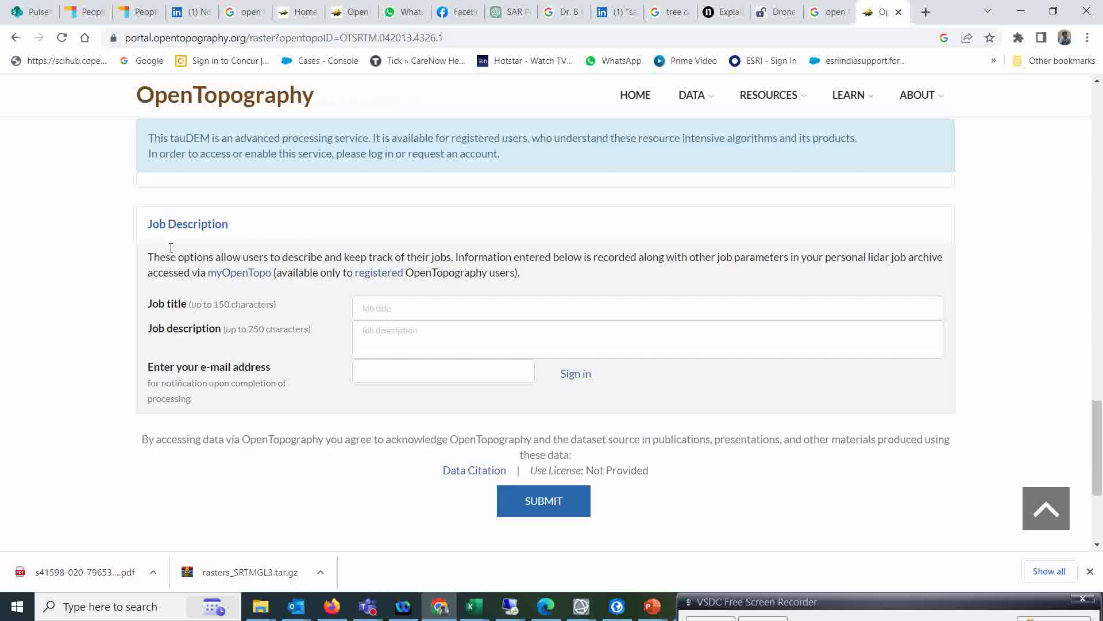
left_click(377, 310)
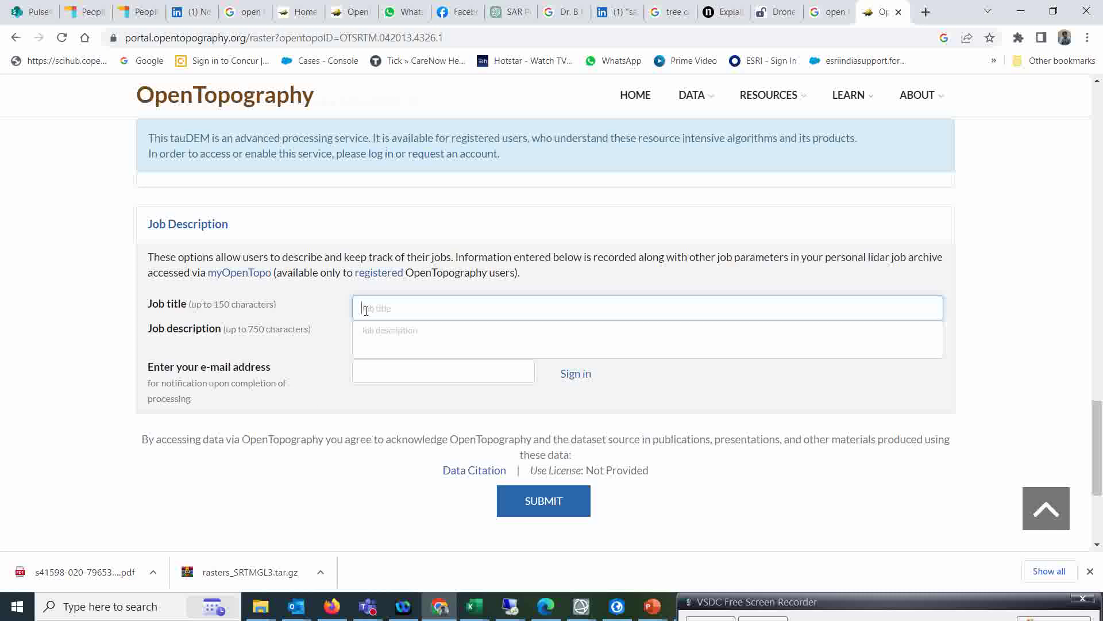
type("Remote sensing Scientist")
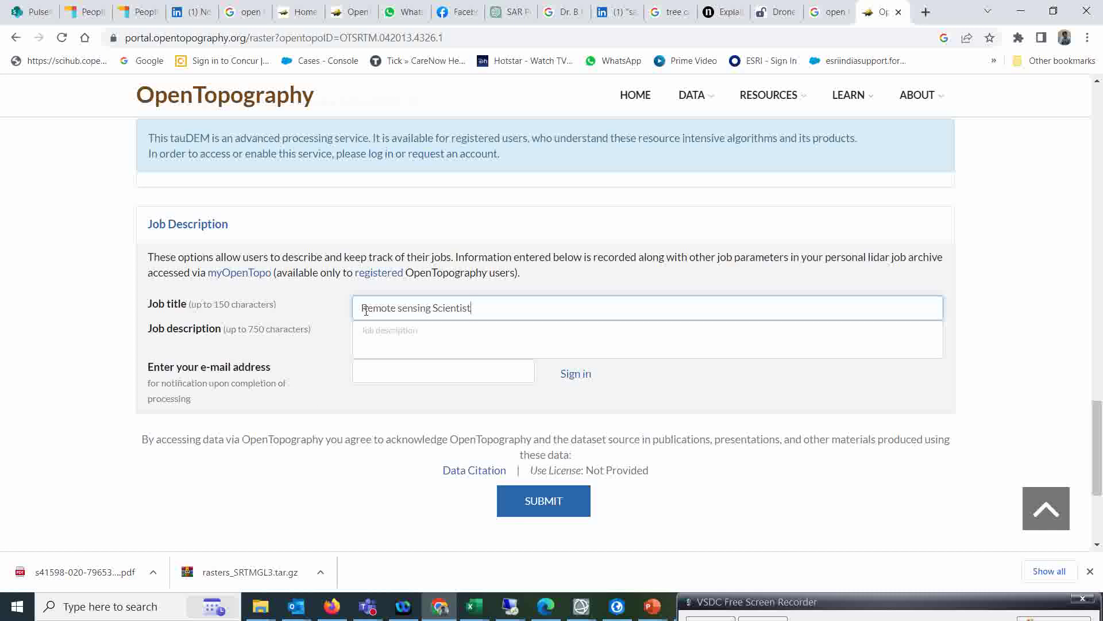
Step: Add the description 'Analysis for remote sensing data', pick the saved notification e-mail, and submit the job
left_click(391, 340)
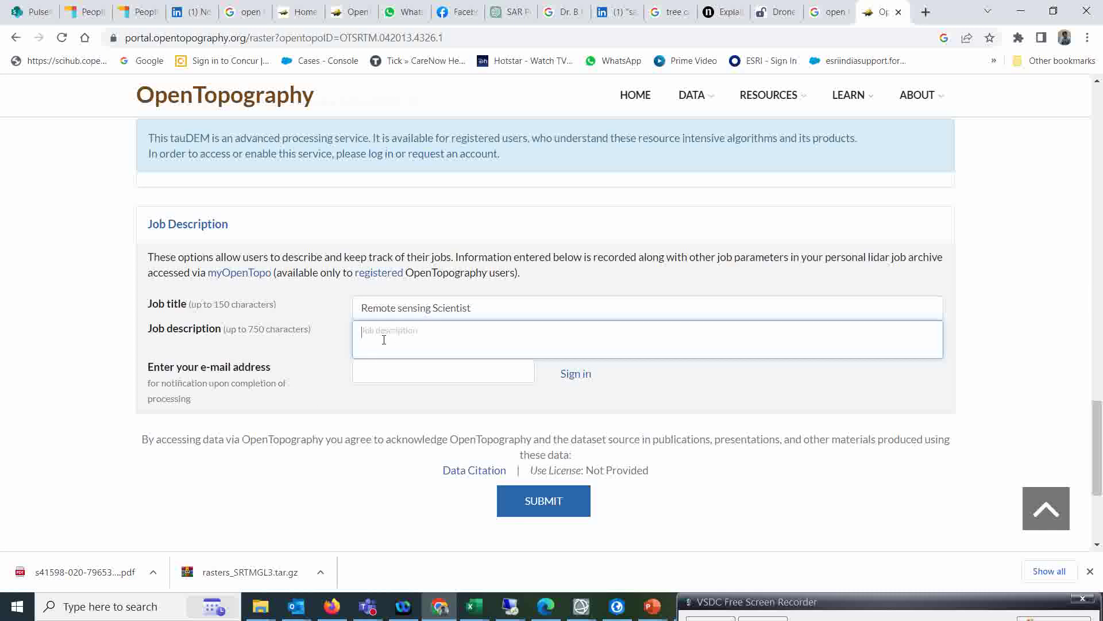
type("Analysis for r")
type("emote sensing data")
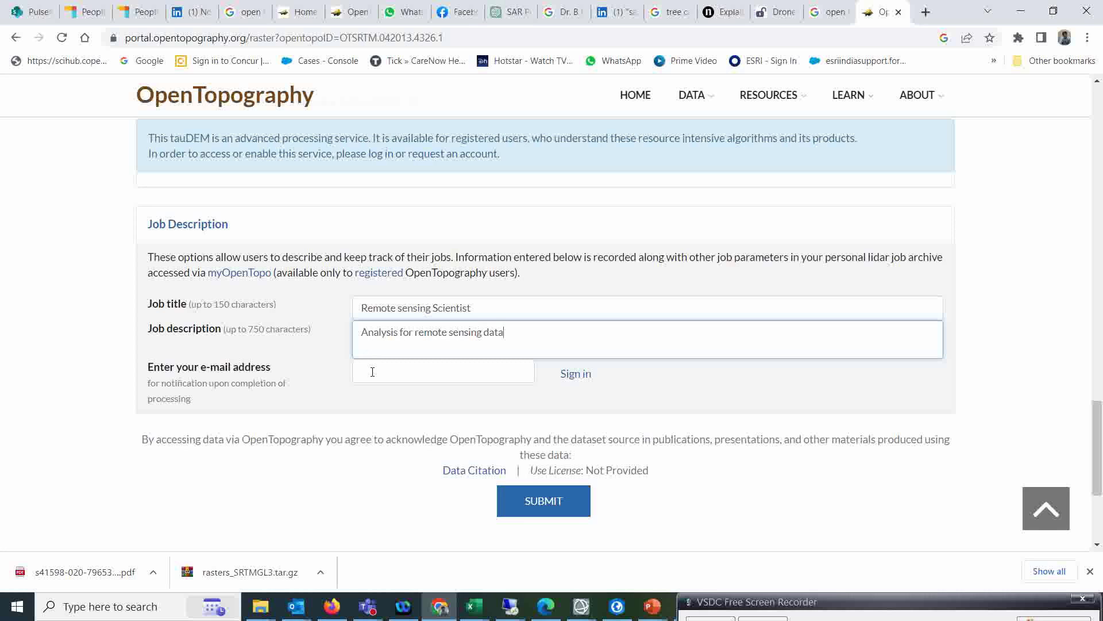
left_click(372, 372)
left_click(488, 199)
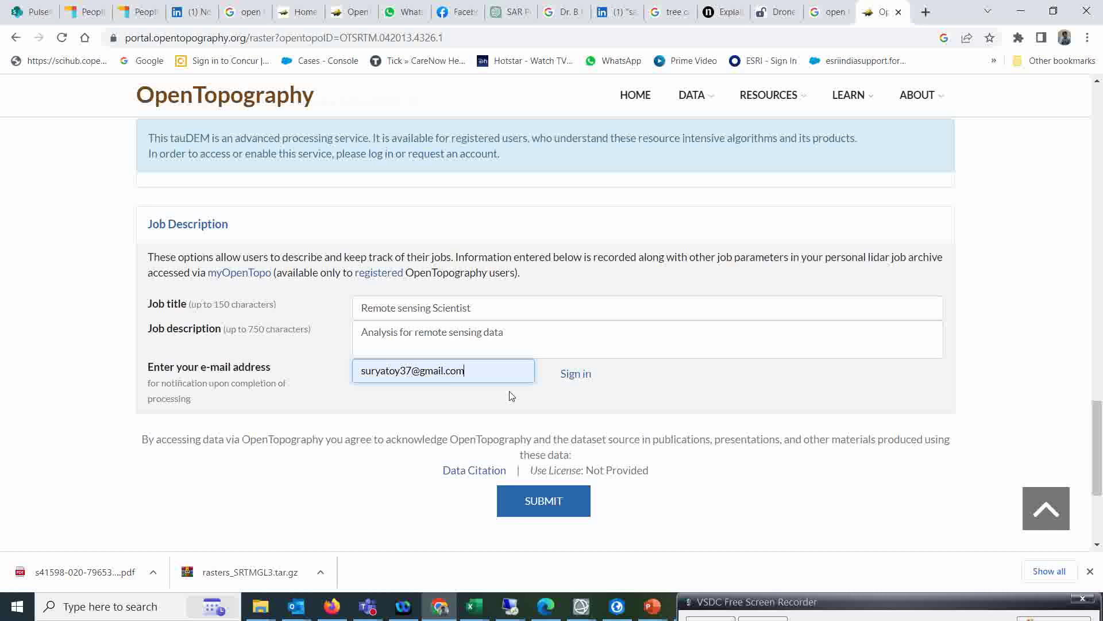
left_click(541, 506)
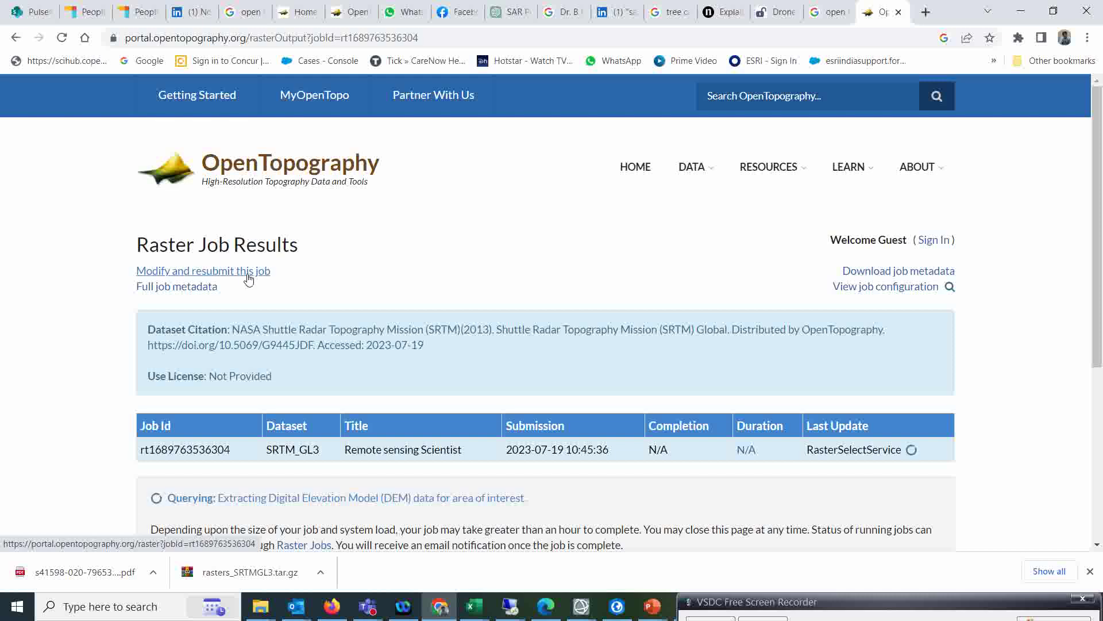
Step: Once the job reads Done, download the 17.3 MB rasters_SRTMGL3.tar.gz results archive
scroll(140, 347, "down", 3)
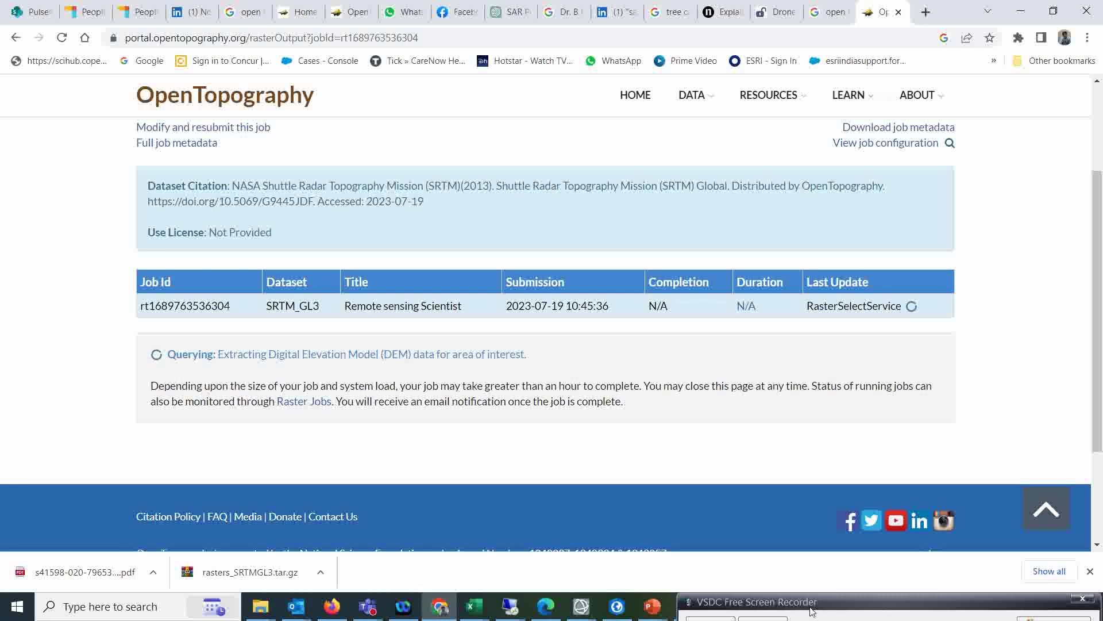
left_click_drag(812, 608, 798, 597)
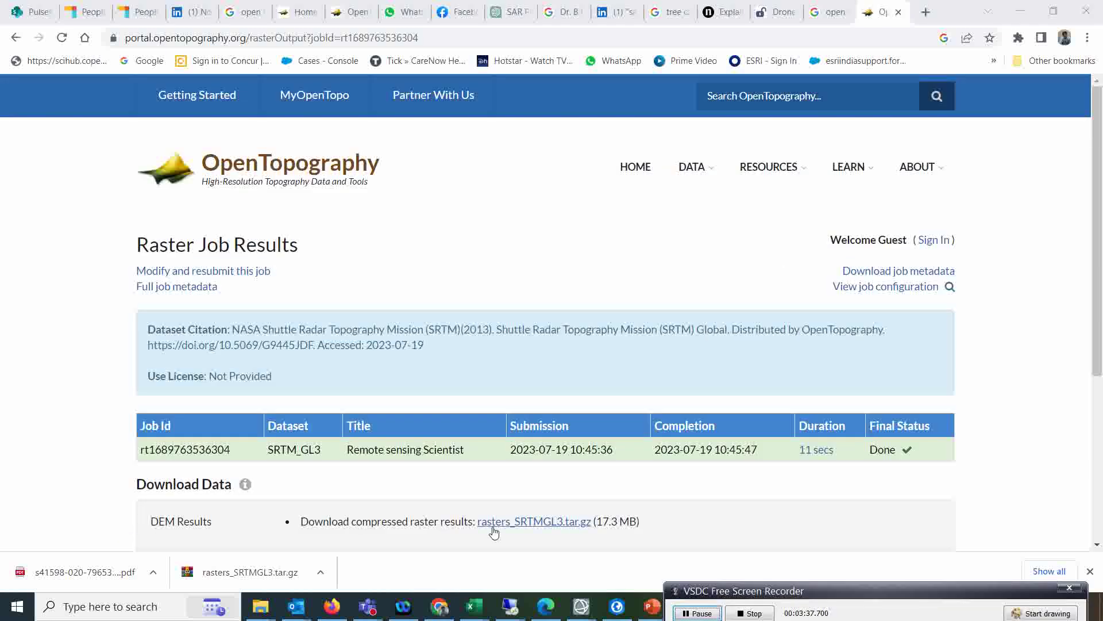
left_click_drag(780, 586, 789, 598)
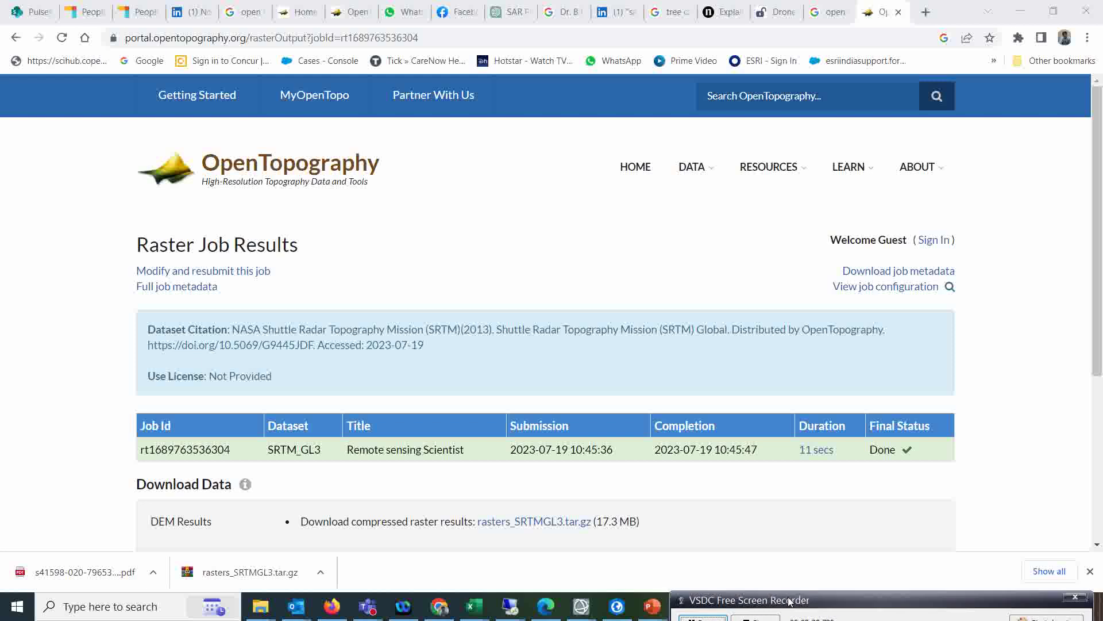
scroll(389, 368, "down", 2)
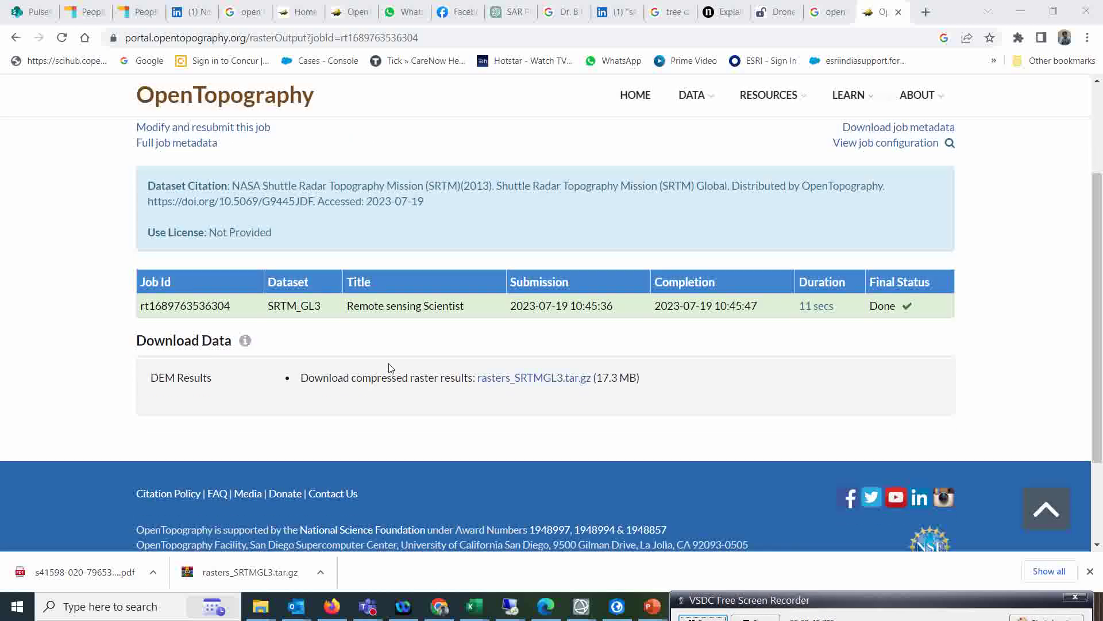
right_click(534, 380)
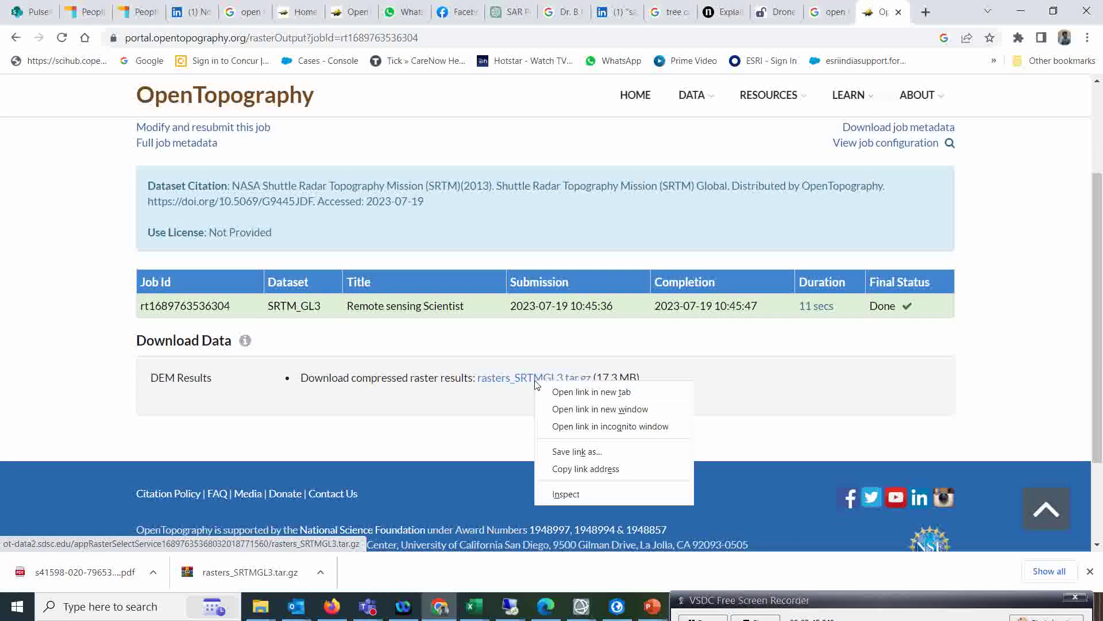
left_click(583, 392)
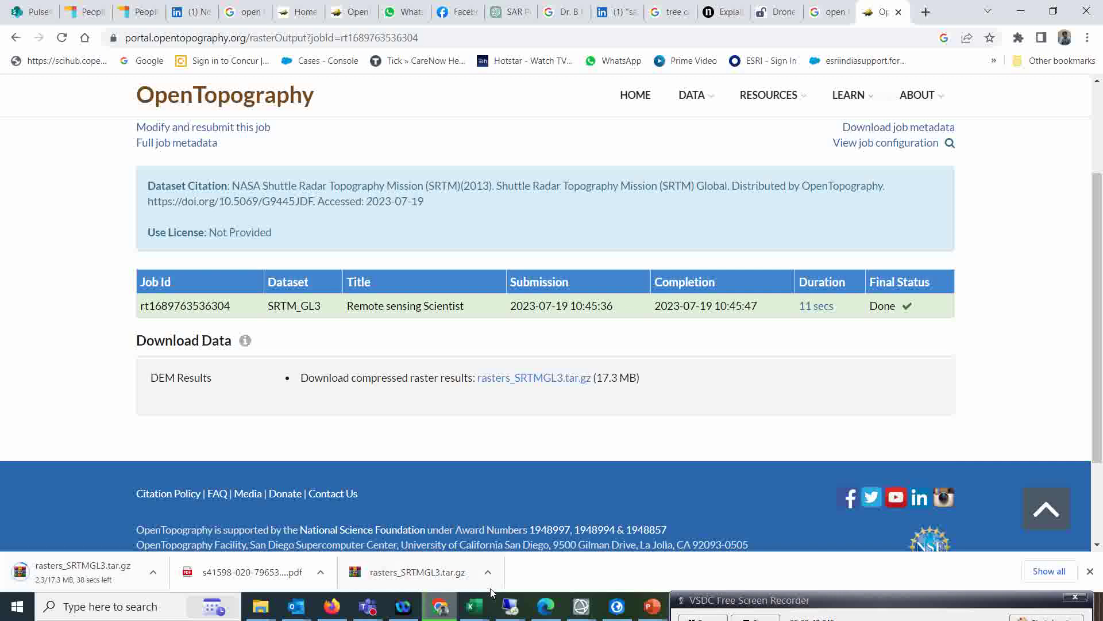
left_click_drag(784, 600, 787, 585)
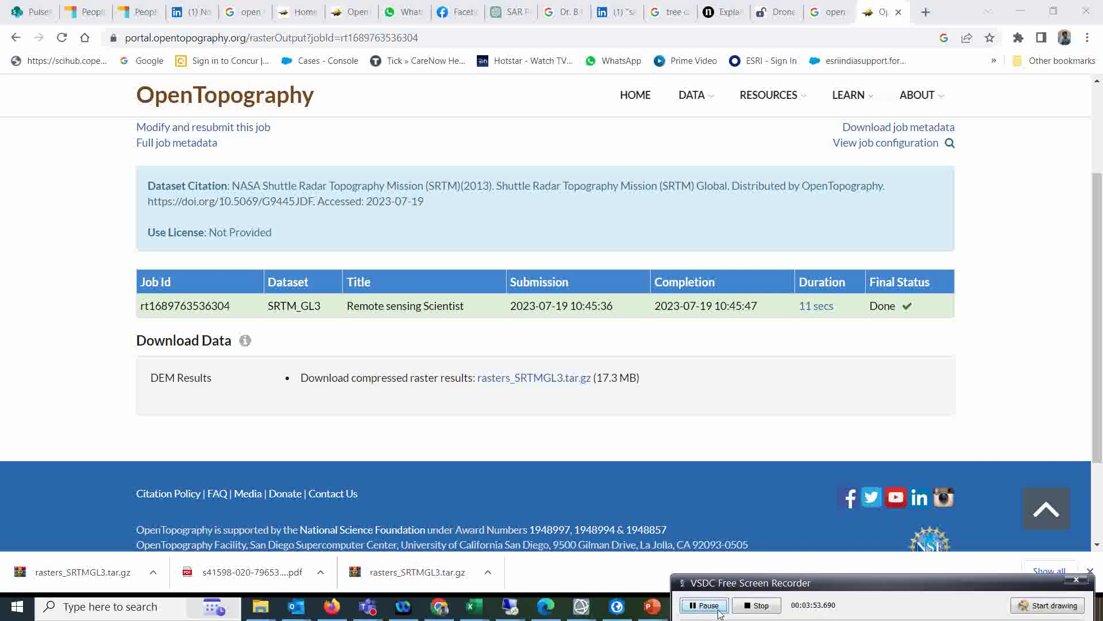
left_click(153, 572)
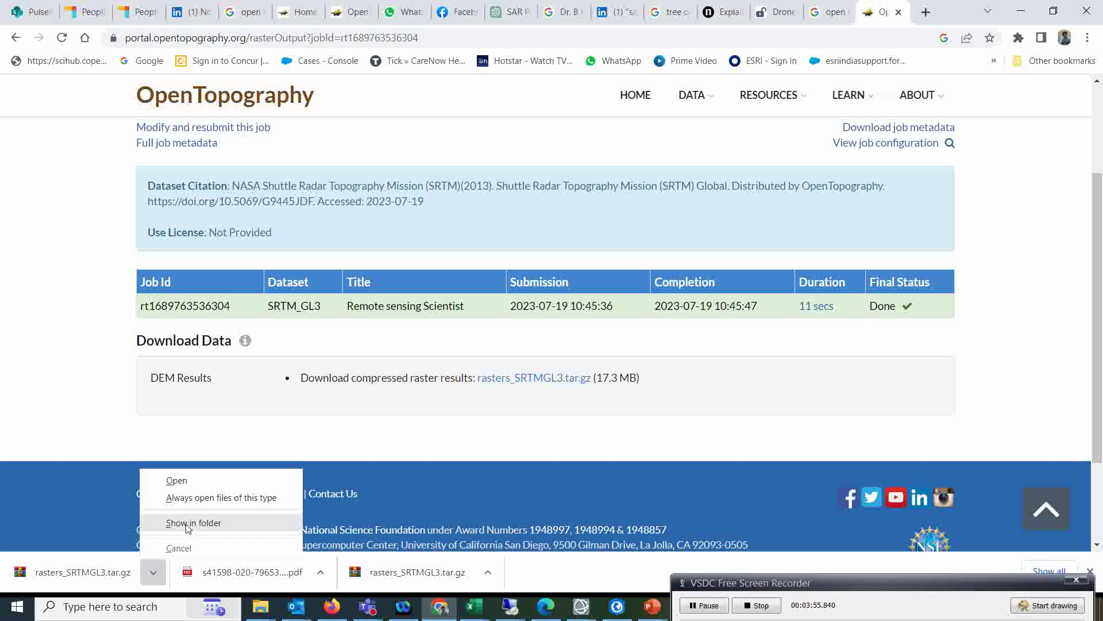
Step: Show the downloaded rasters_SRTMGL3.tar in its folder and copy it
left_click(189, 523)
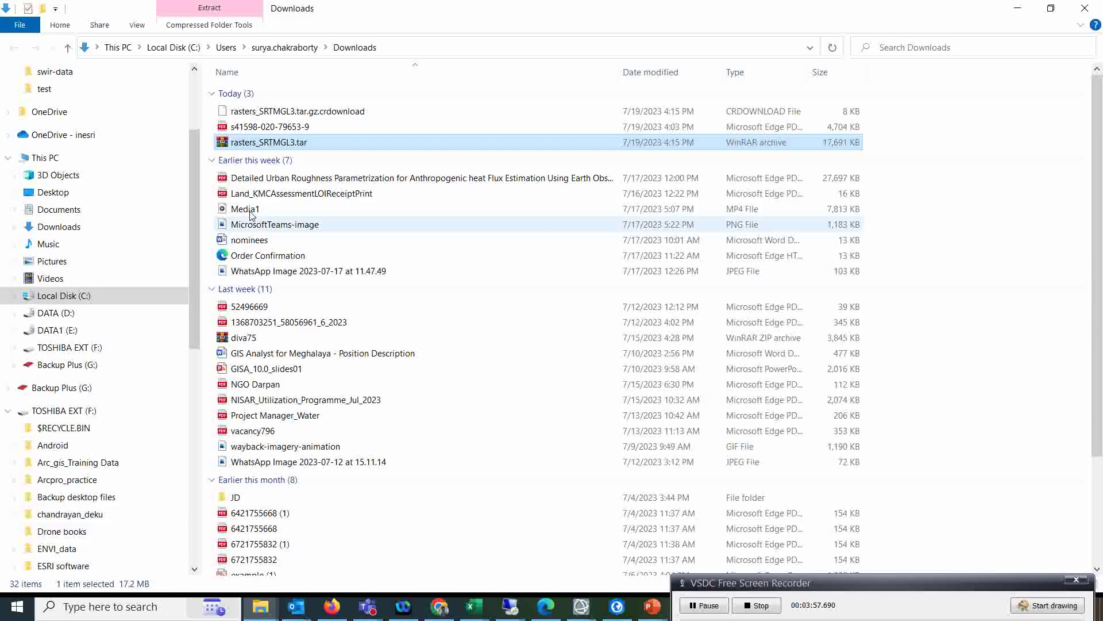
right_click(294, 144)
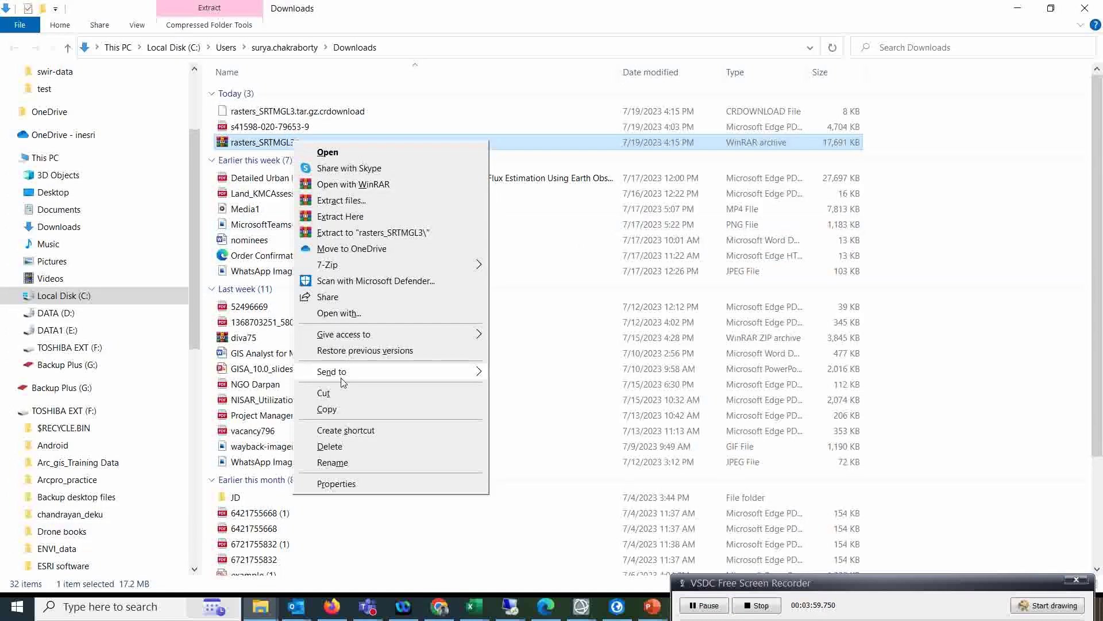
left_click(332, 410)
right_click(310, 144)
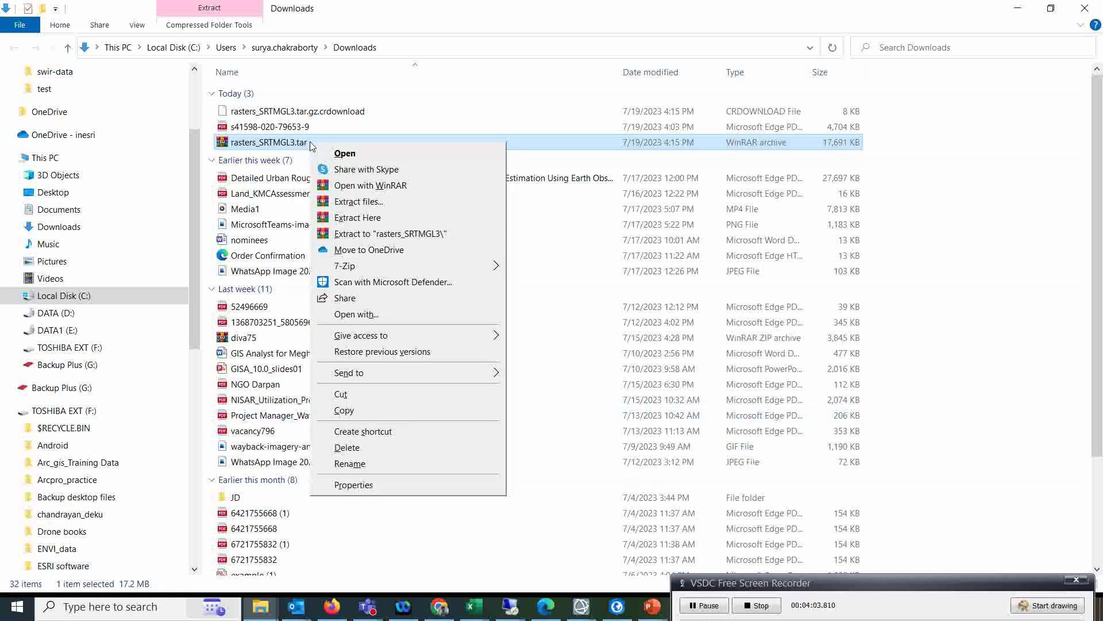
left_click(341, 393)
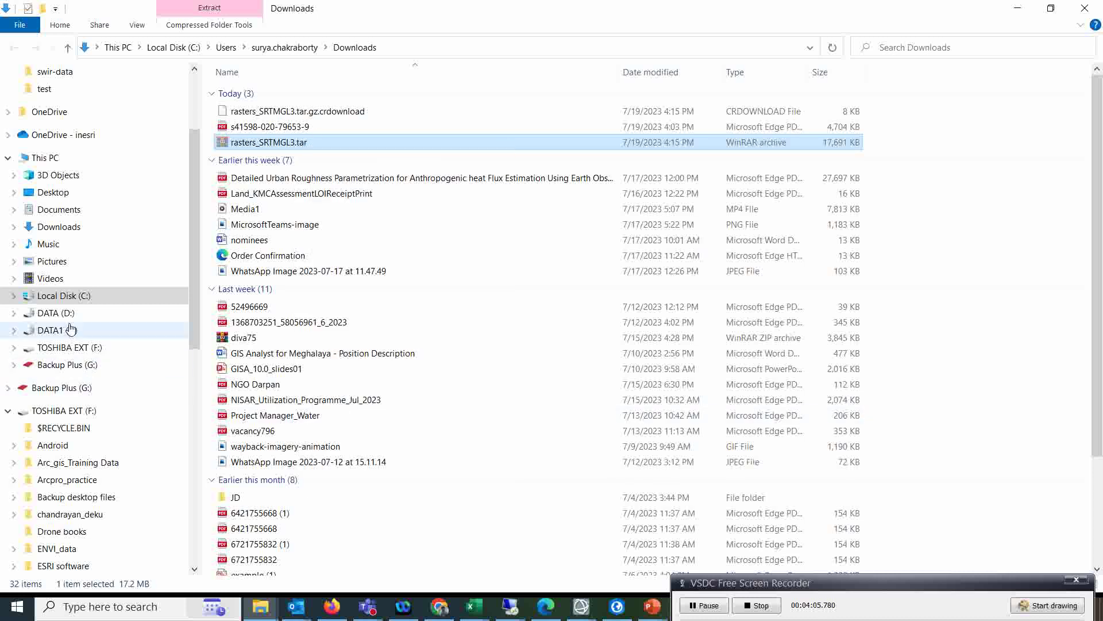
Step: Create a folder 'Final Dem SRTM 90 mt Bangalore' in C: > test radar > test 4 > dem
left_click(61, 298)
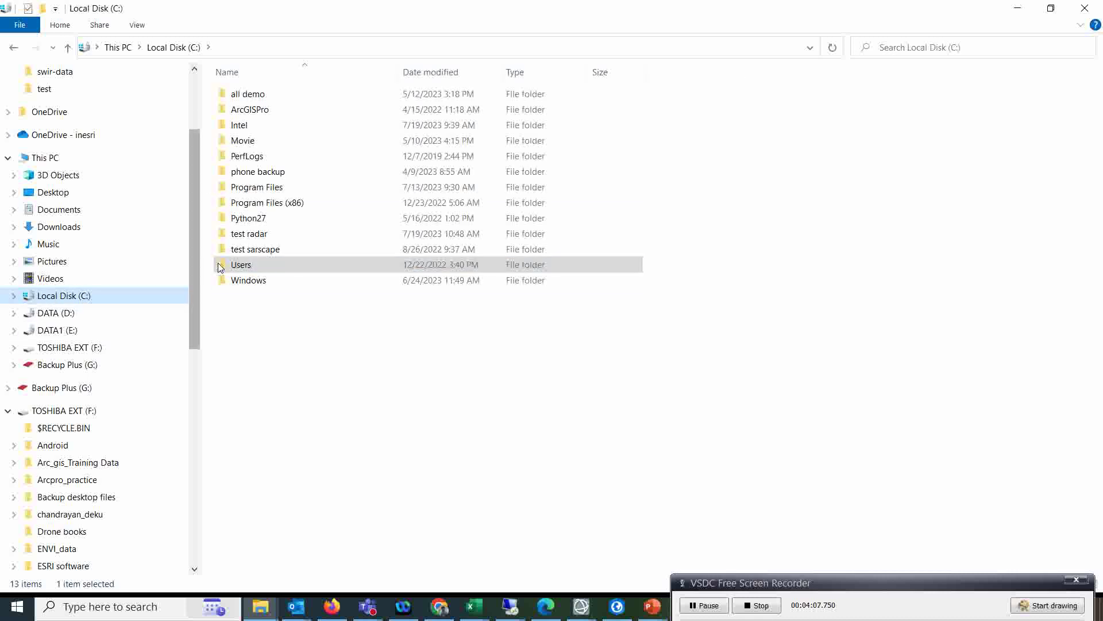
double_click(259, 235)
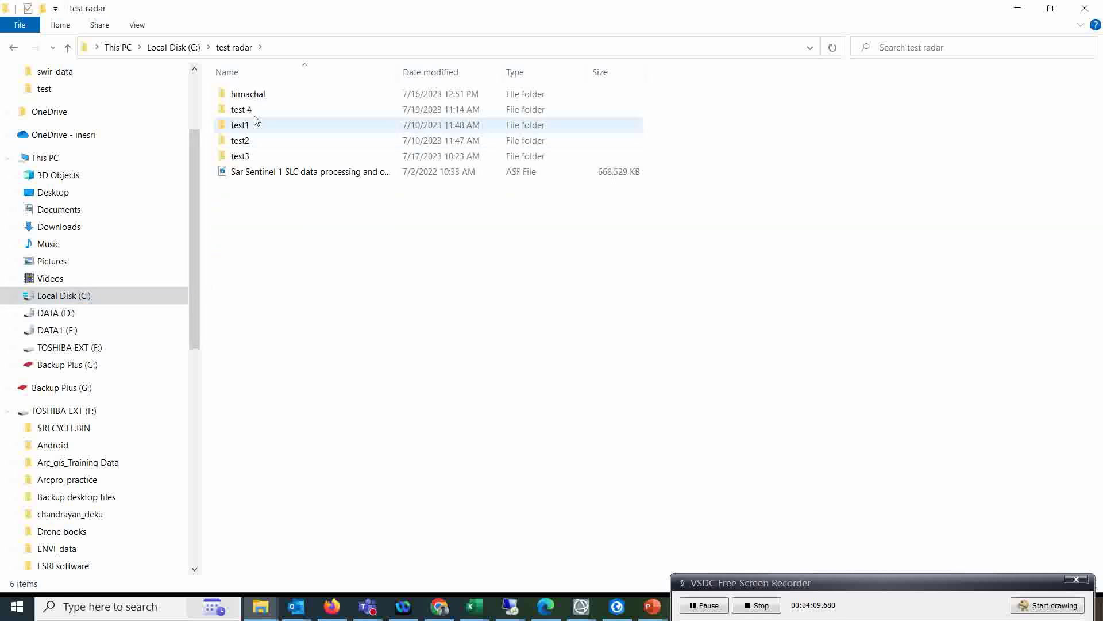
left_click(255, 114)
double_click(256, 110)
double_click(253, 94)
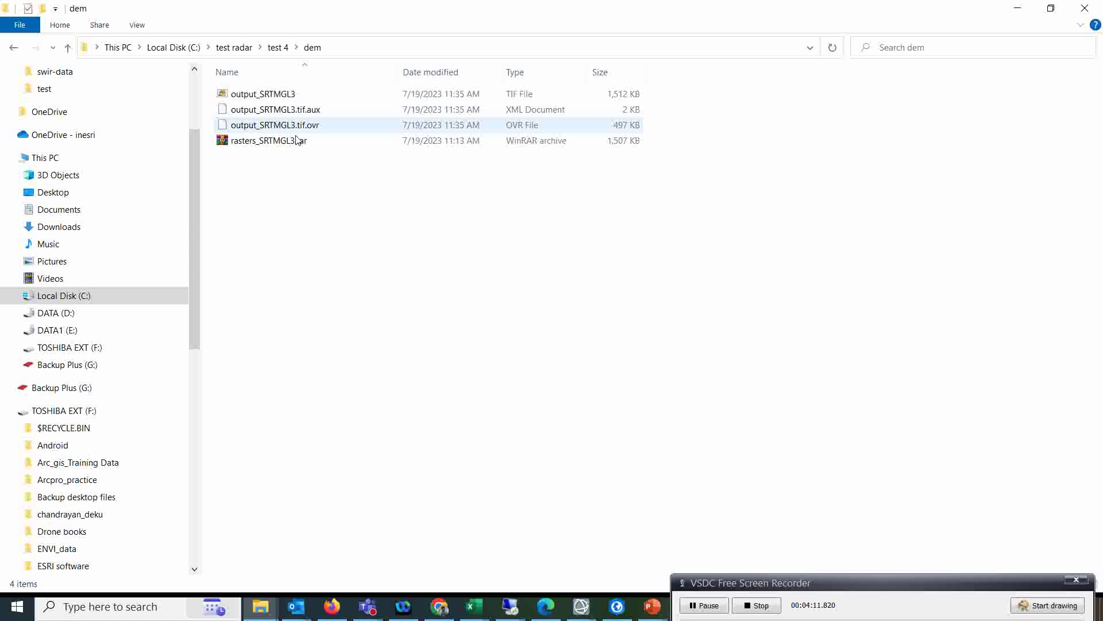
right_click(258, 228)
mouse_move(396, 399)
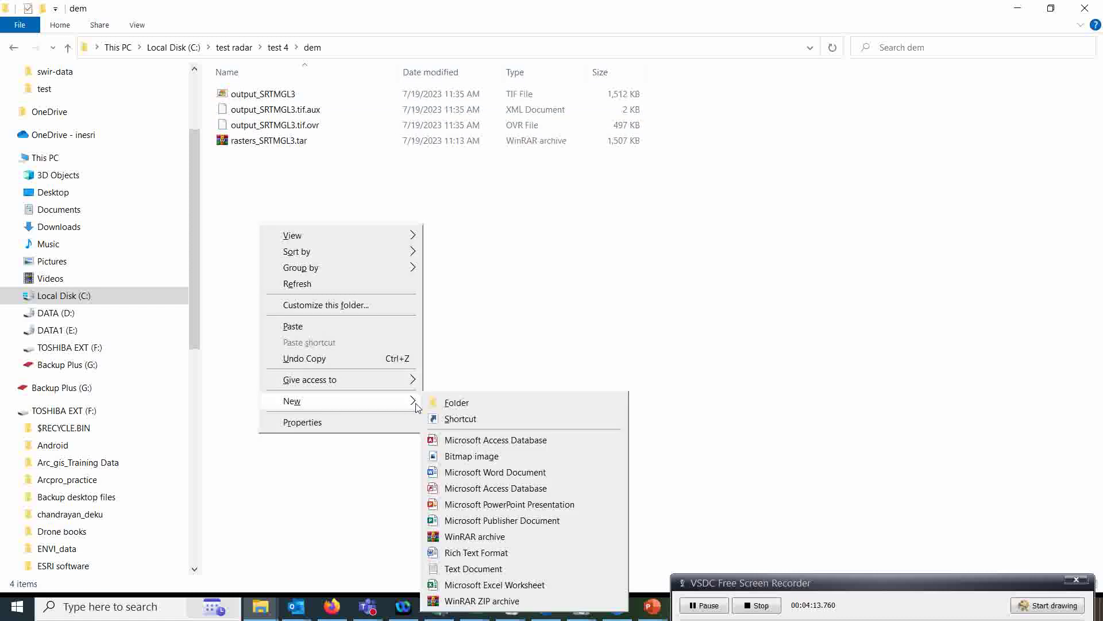
left_click(473, 406)
type("F")
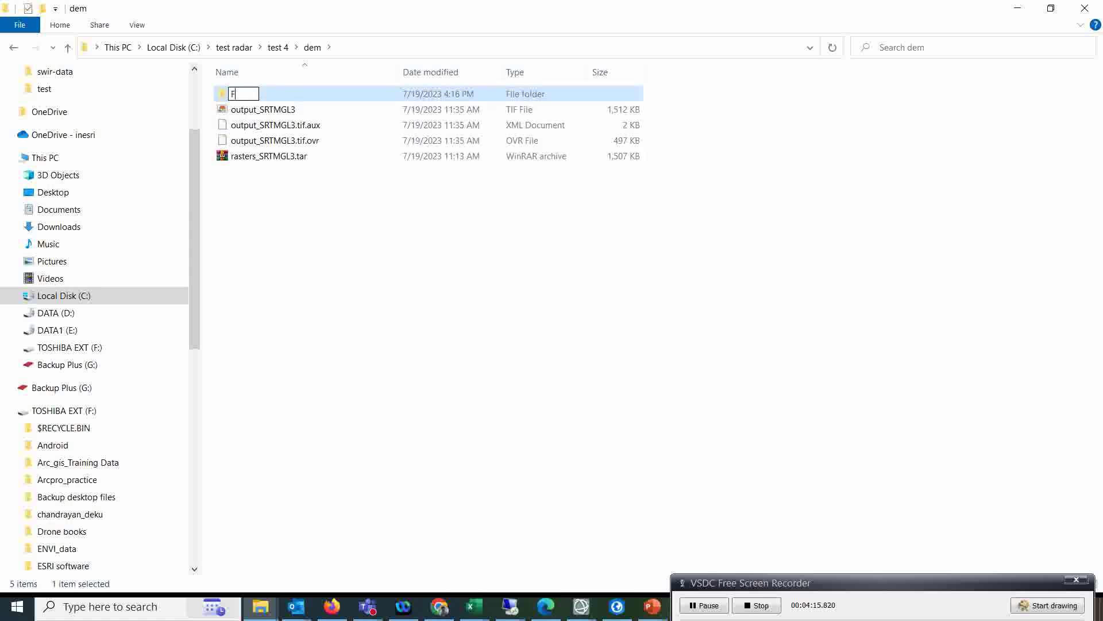
type("inal Dem SR")
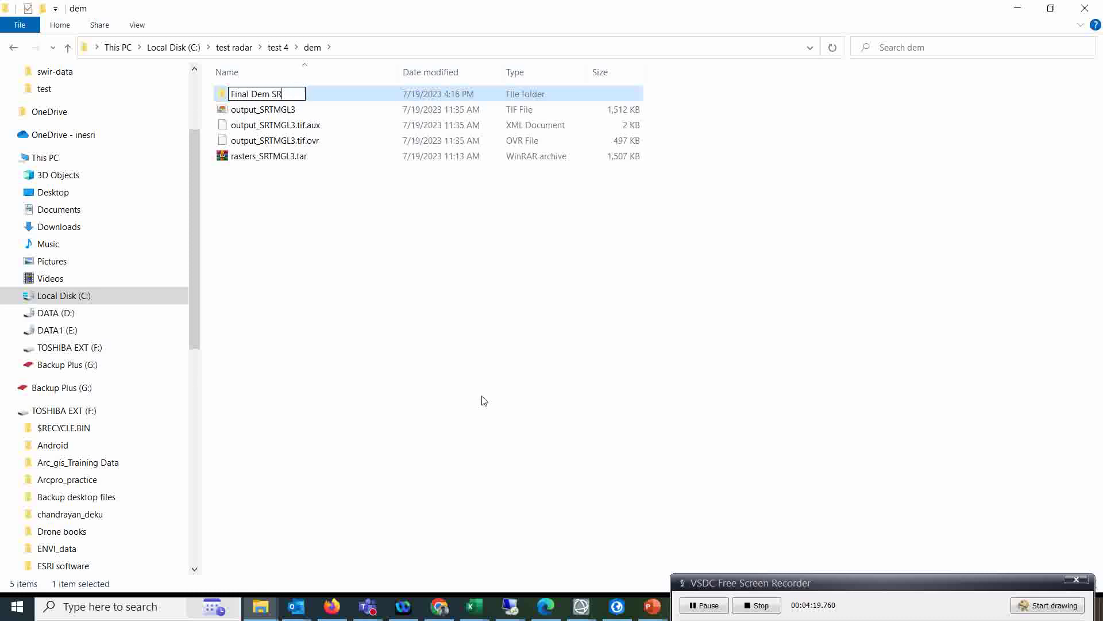
type("TM 90 mt Bangalore")
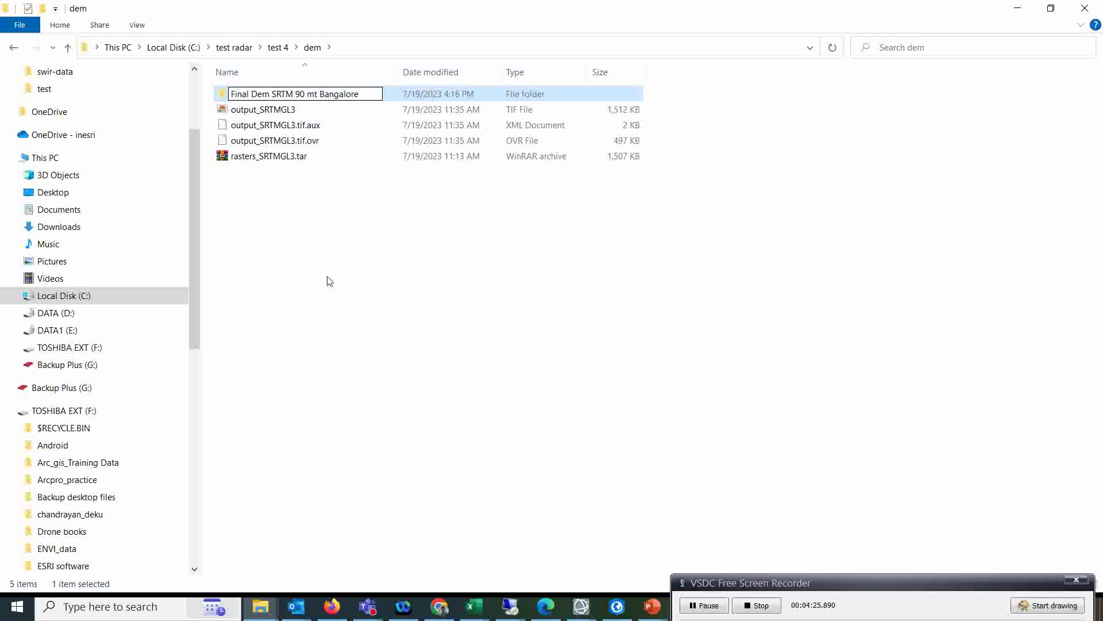
key("Return")
Step: Paste the archive into the new folder and extract it there as output_SRTMGL3
double_click(270, 90)
right_click(301, 166)
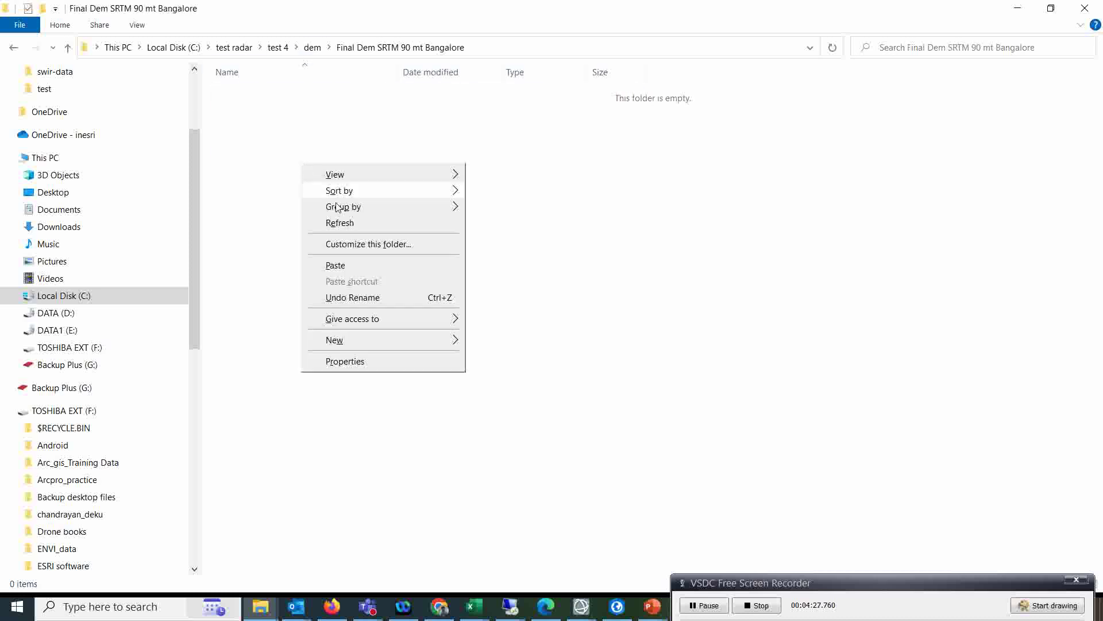
left_click(346, 270)
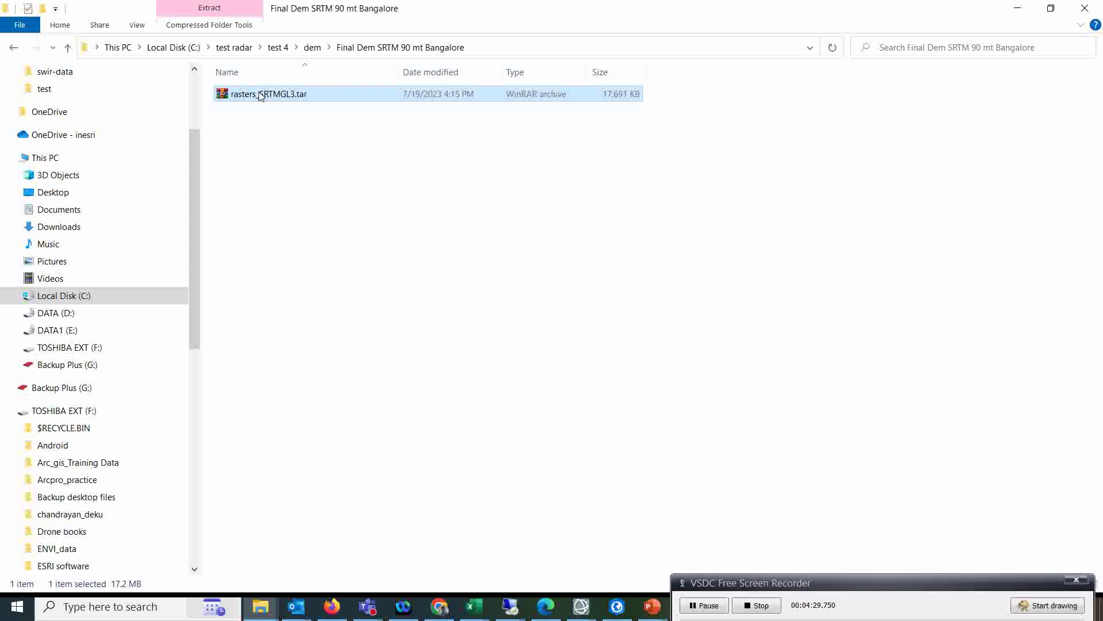
right_click(259, 96)
left_click(313, 168)
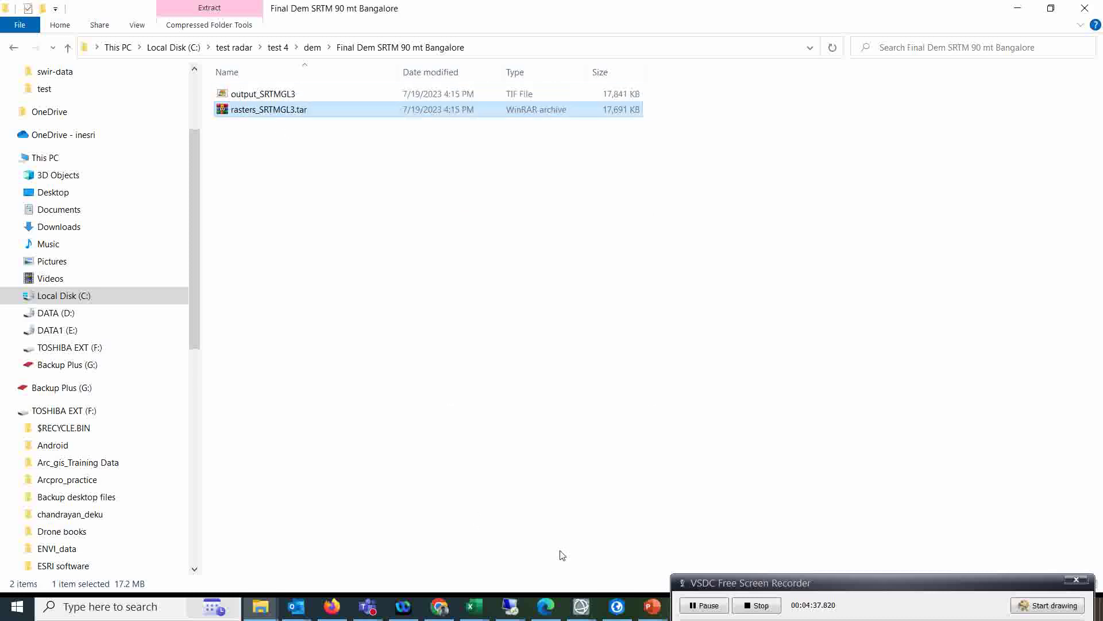
left_click(617, 607)
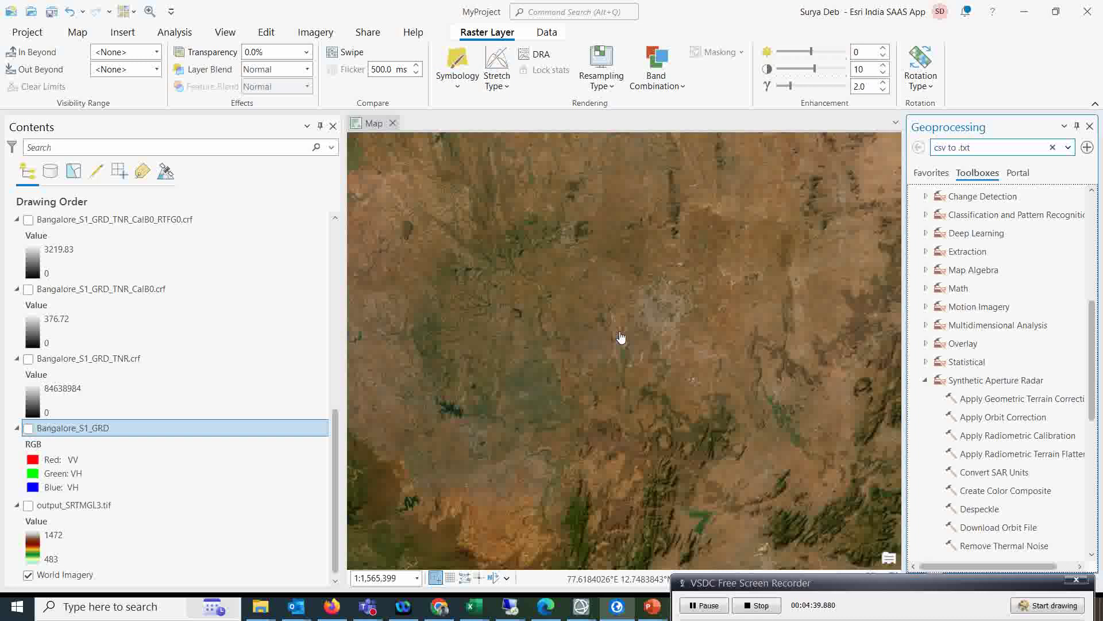
Step: Add output_SRTMGL3.tif from the Final Dem SRTM 90 mt Bangalore folder to the map via Add Data
left_click(78, 32)
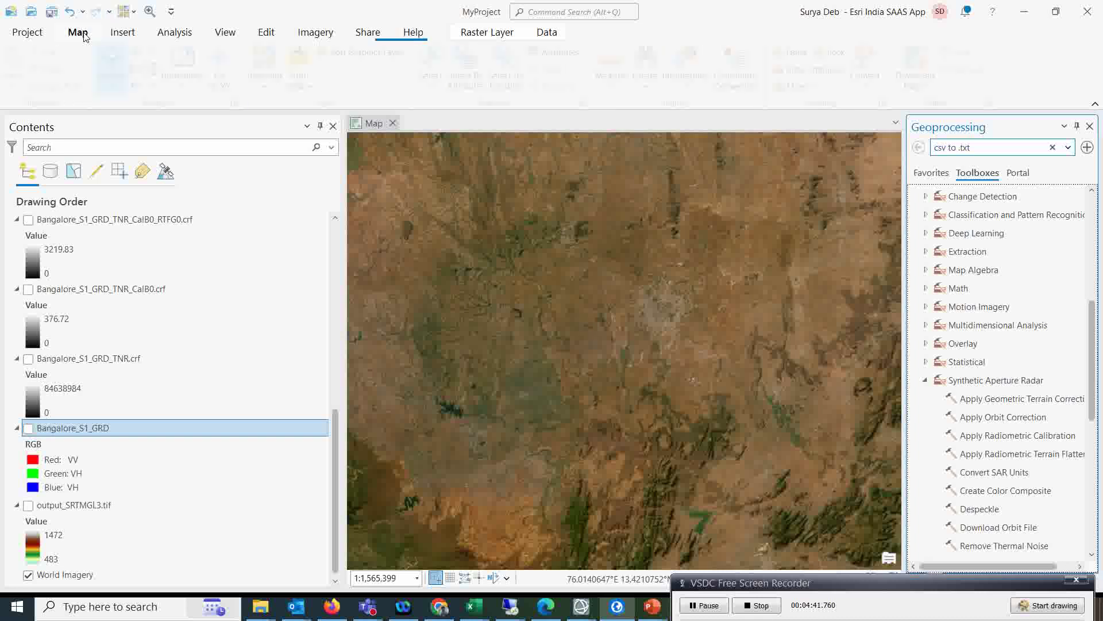
left_click(304, 81)
left_click(326, 125)
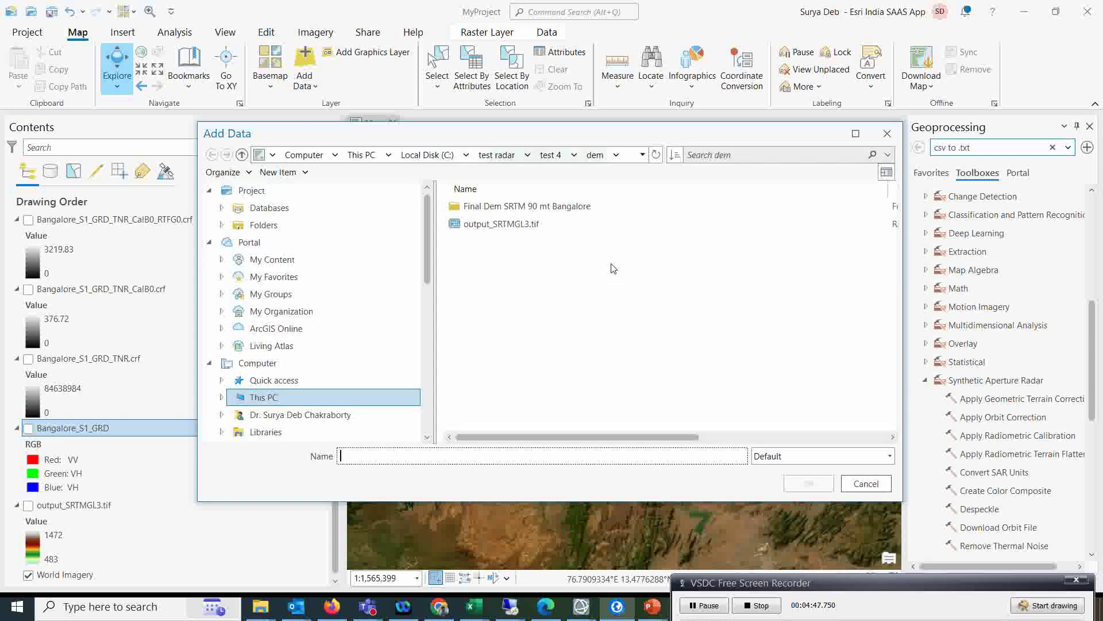
left_click(515, 210)
double_click(516, 211)
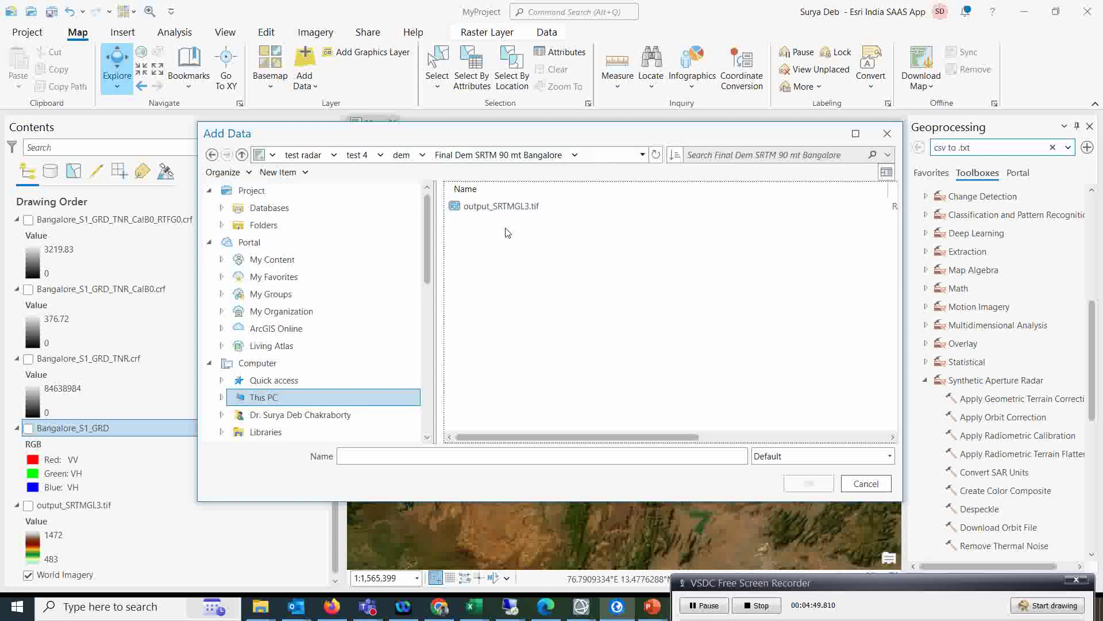
left_click(505, 207)
left_click(809, 484)
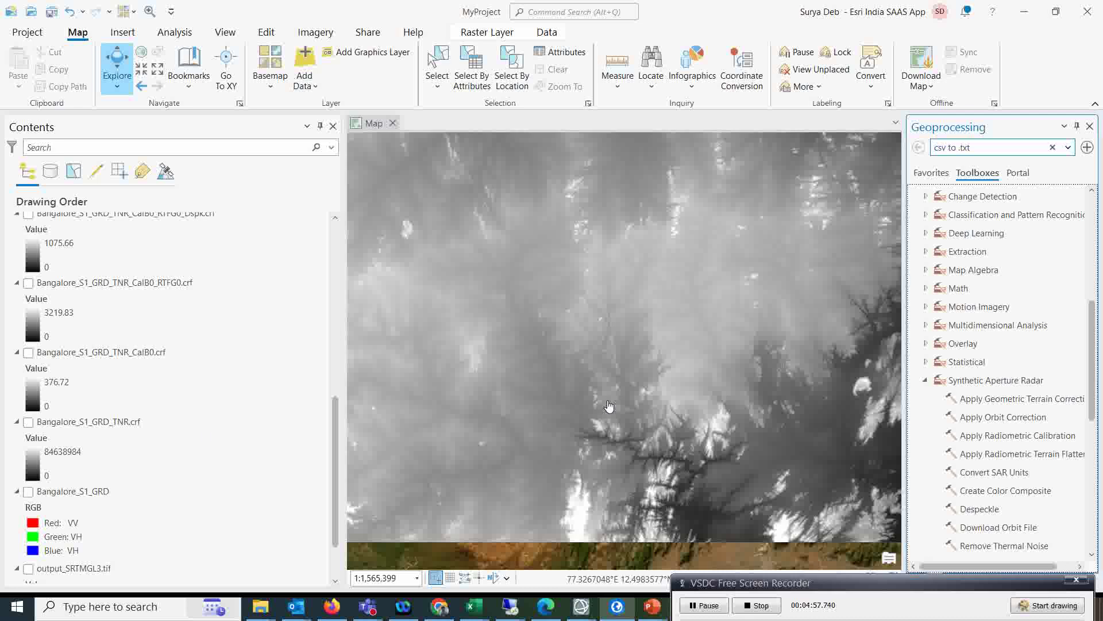
Step: Turn on the Bangalore_S1_GRD layer and drag it above output_SRTMGL3.tif in Contents
scroll(115, 432, "down", 1)
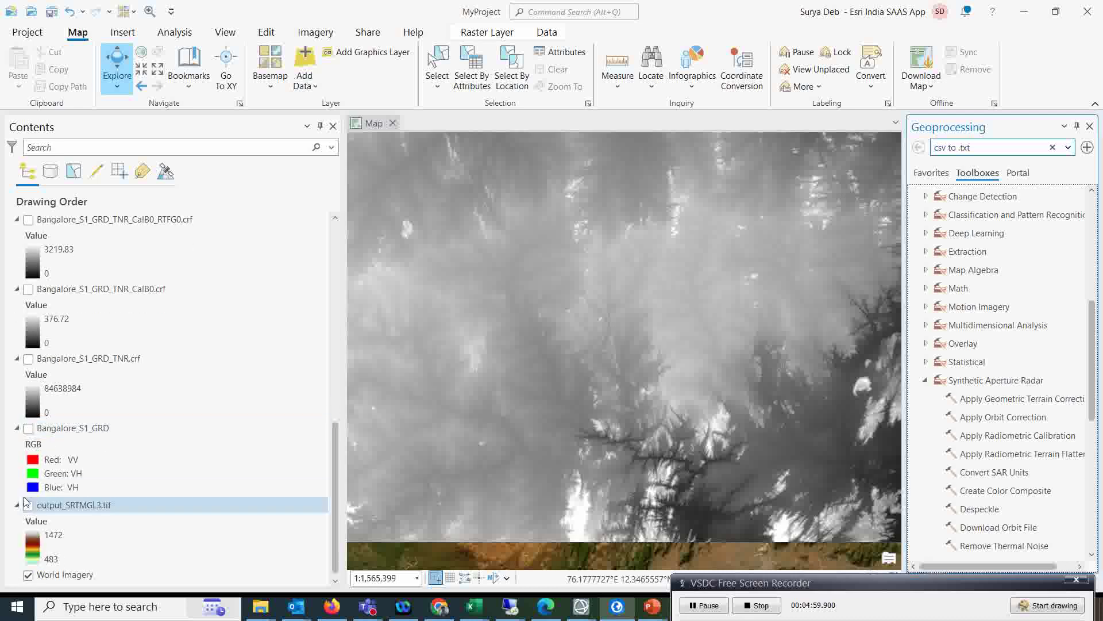
left_click(29, 428)
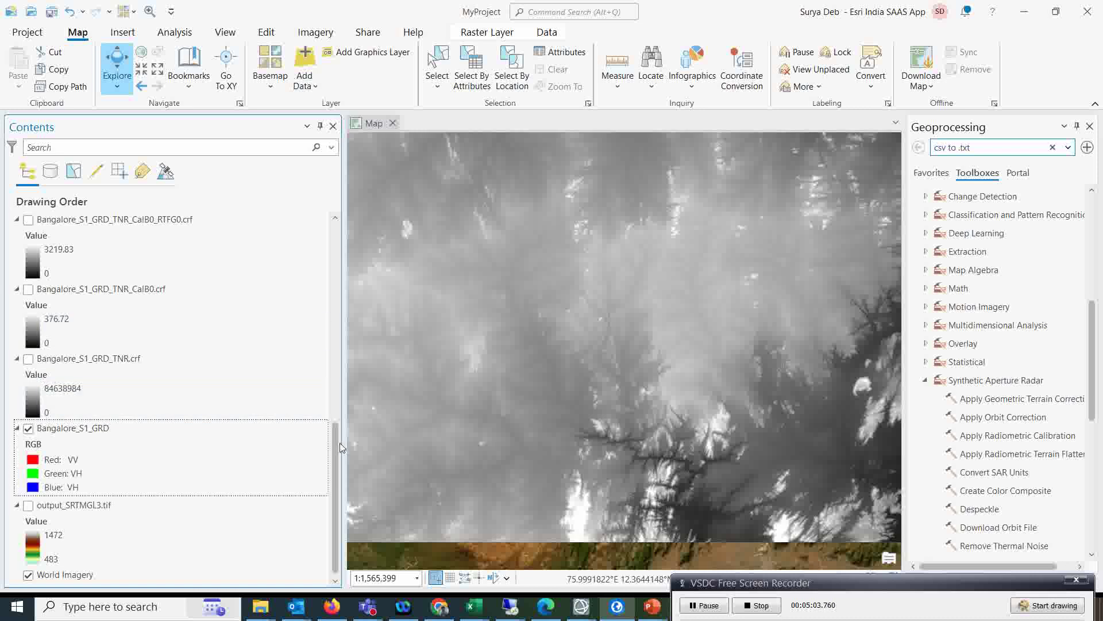
left_click_drag(335, 428, 347, 230)
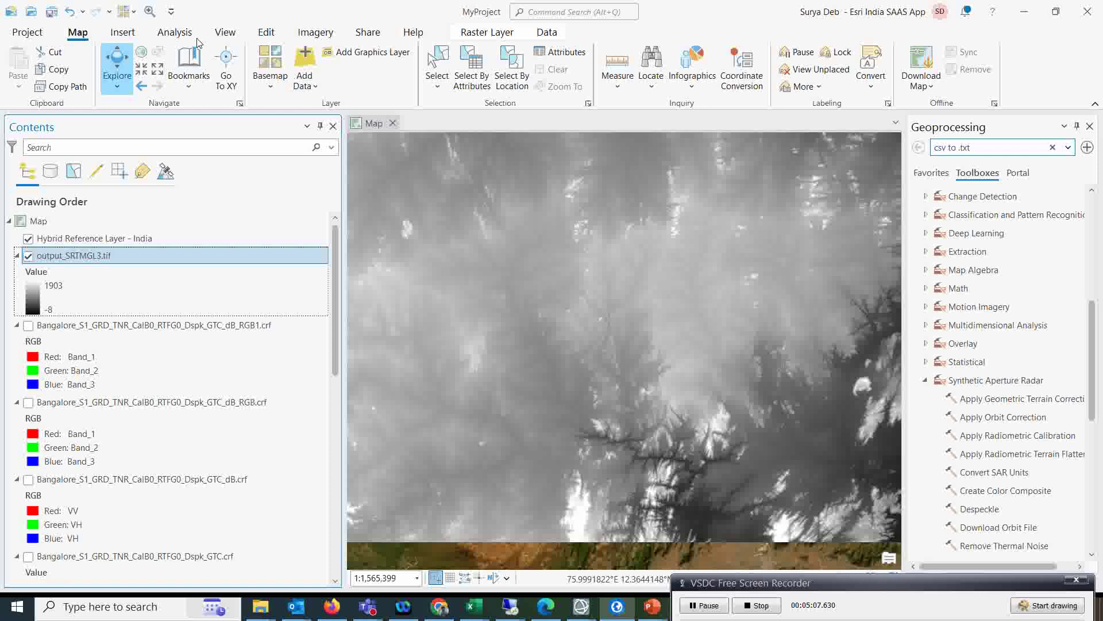
scroll(129, 527, "down", 10)
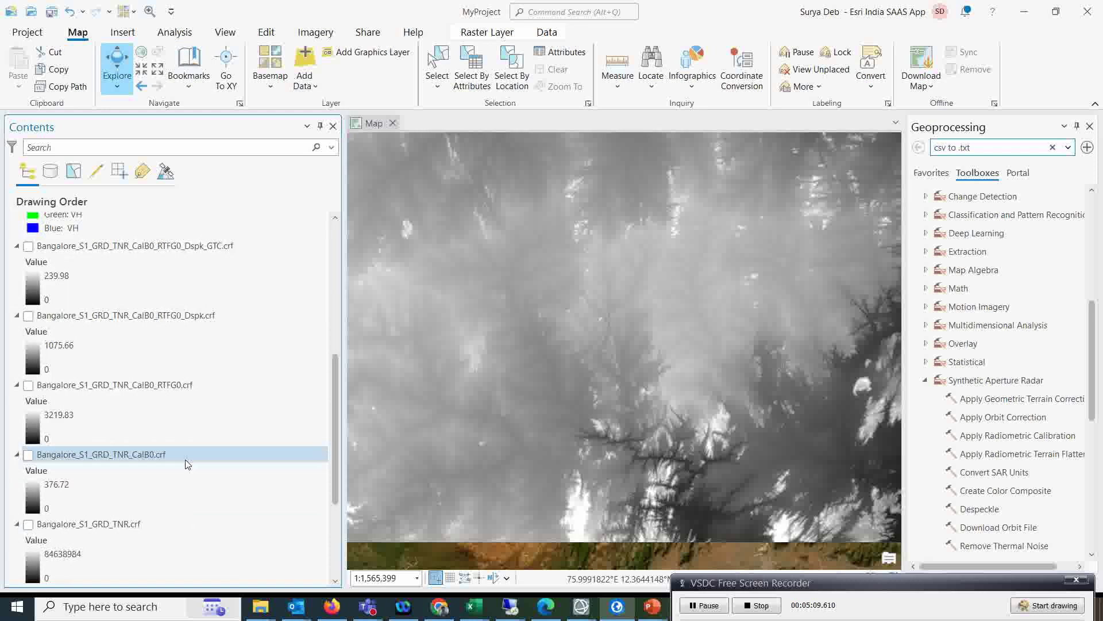
left_click_drag(63, 426, 78, 258)
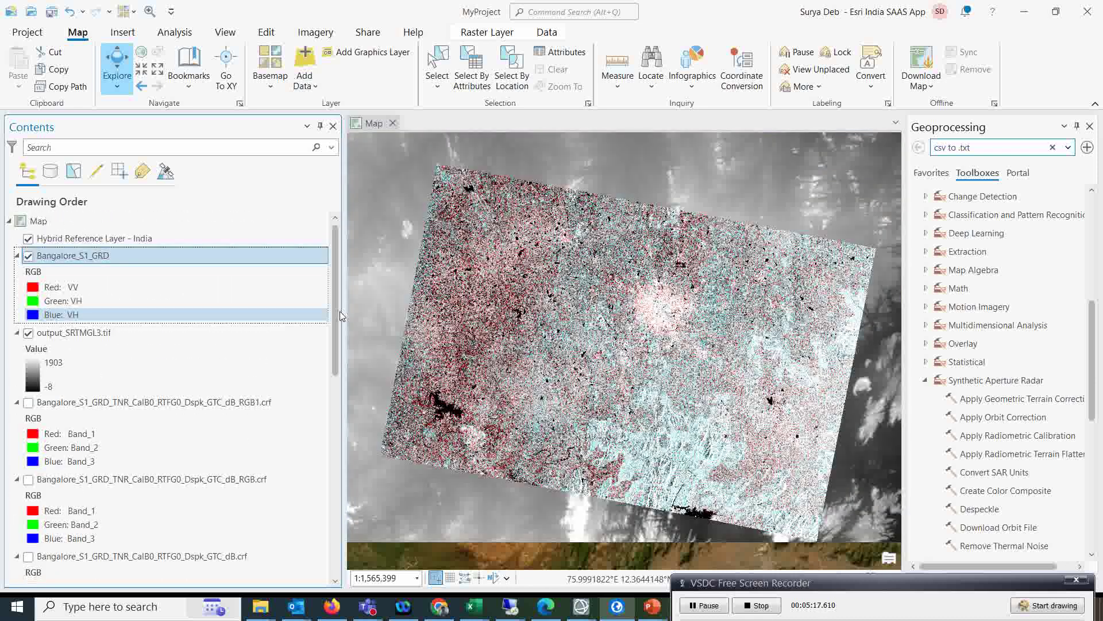